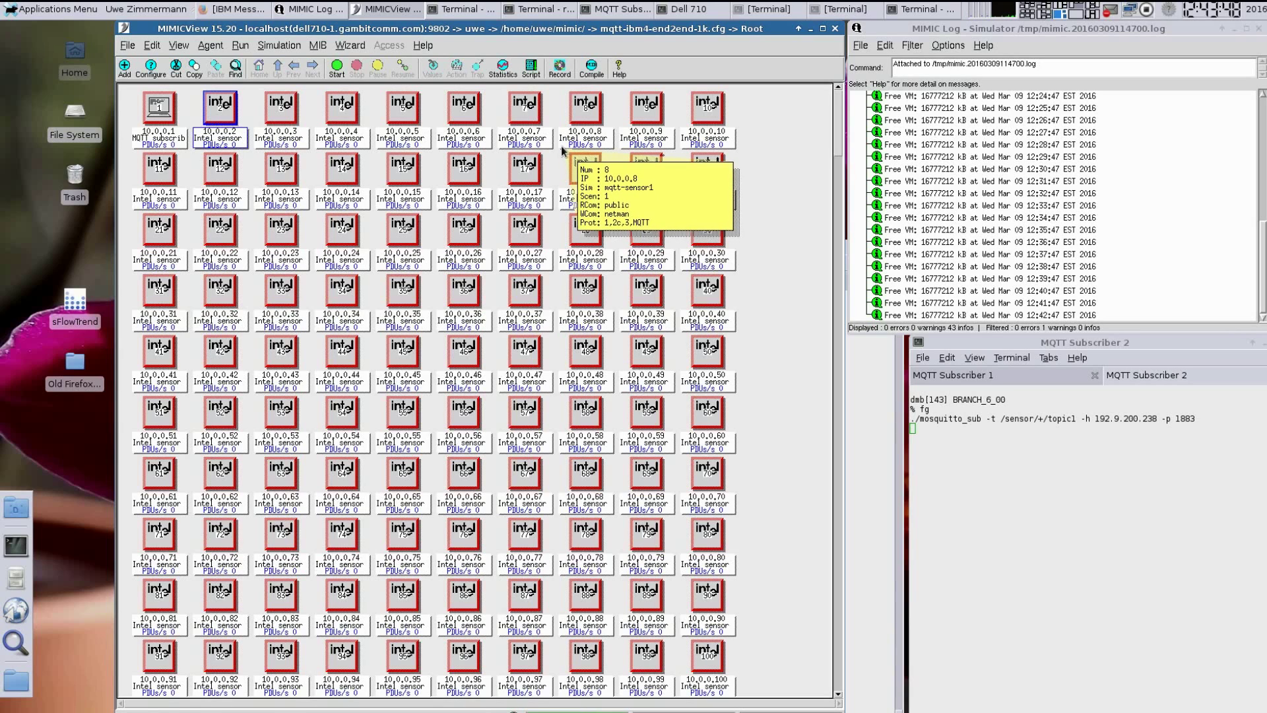
- Select subscriber agent 10.0.0.1 and open its Configure Agents dialog
left_click(161, 107)
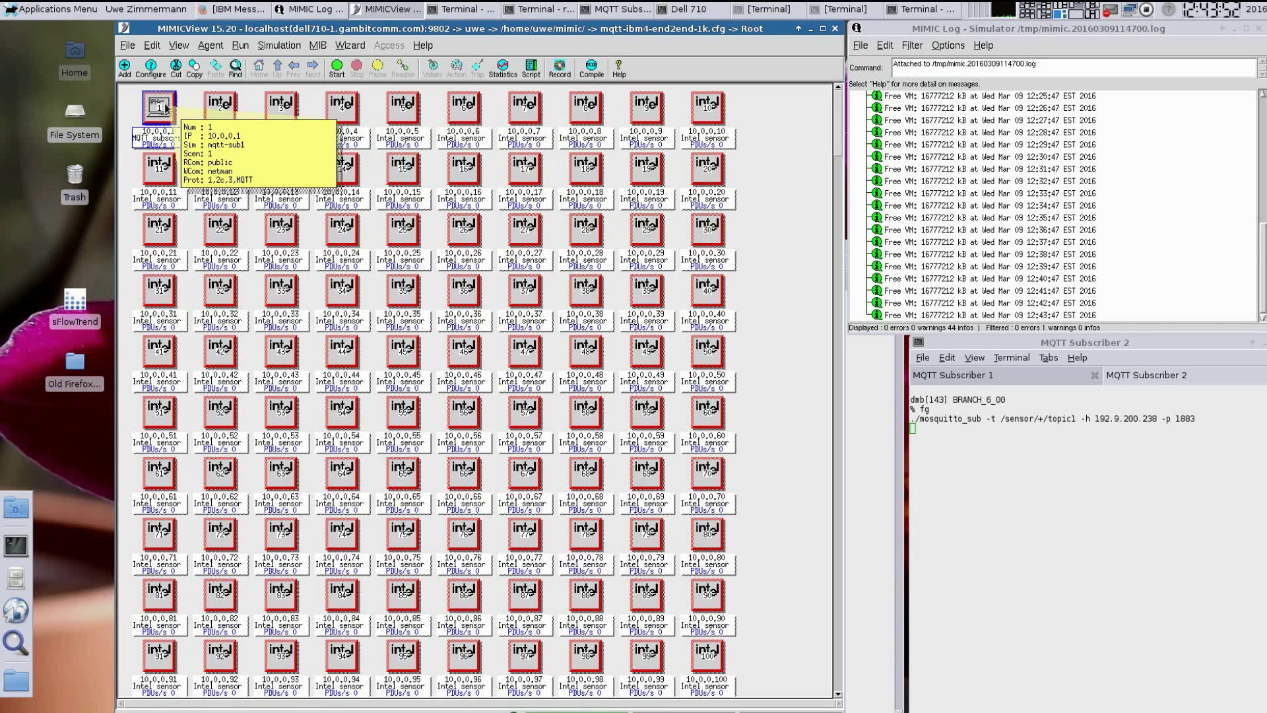
left_click(150, 68)
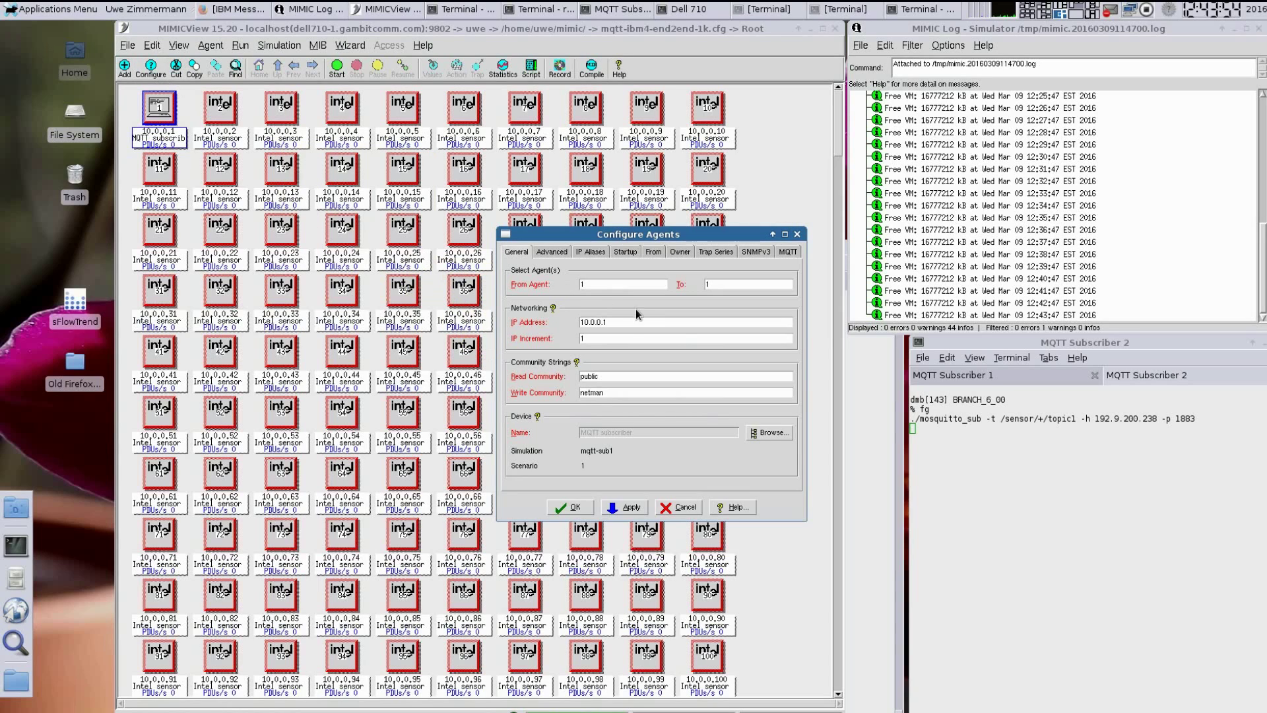
- Check IP 10.0.0.1, config file mqtt-end2end-sub.cfg and broker address, then cancel unchanged
left_click_drag(623, 318, 578, 317)
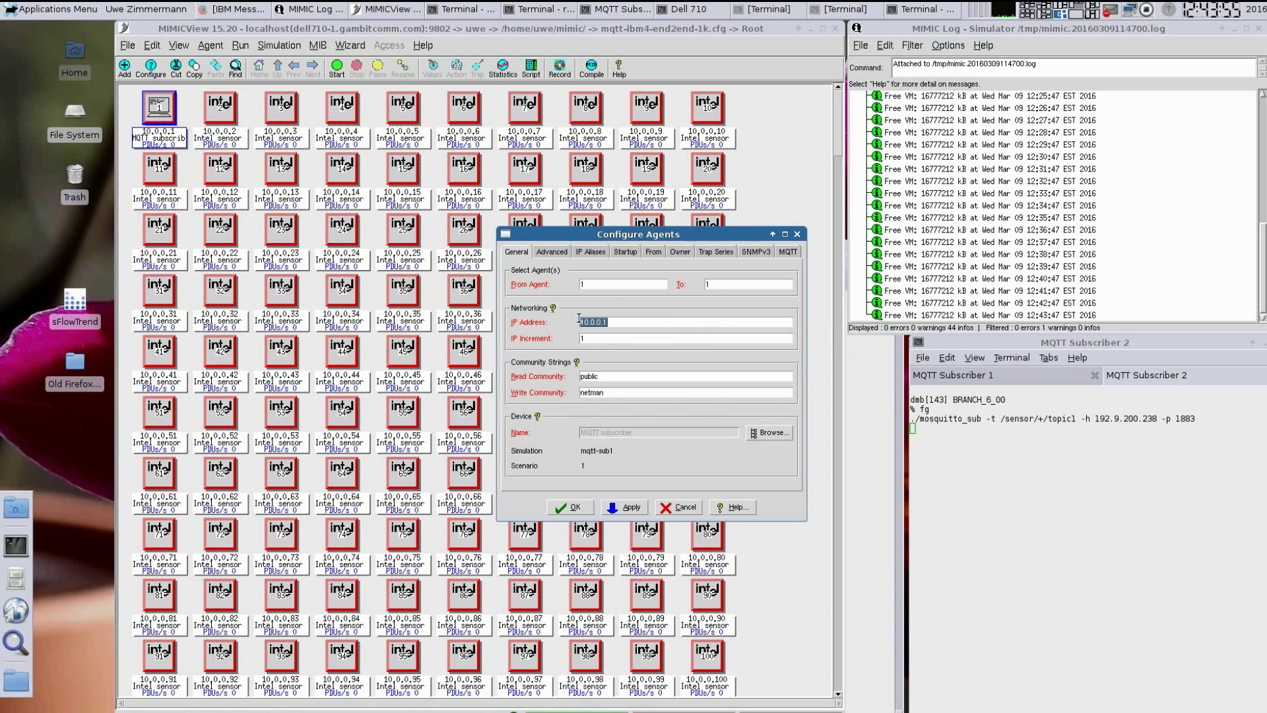
left_click(788, 251)
left_click(717, 281)
mouse_move(717, 280)
left_mouse_down()
mouse_move(617, 280)
mouse_move(621, 298)
left_mouse_up()
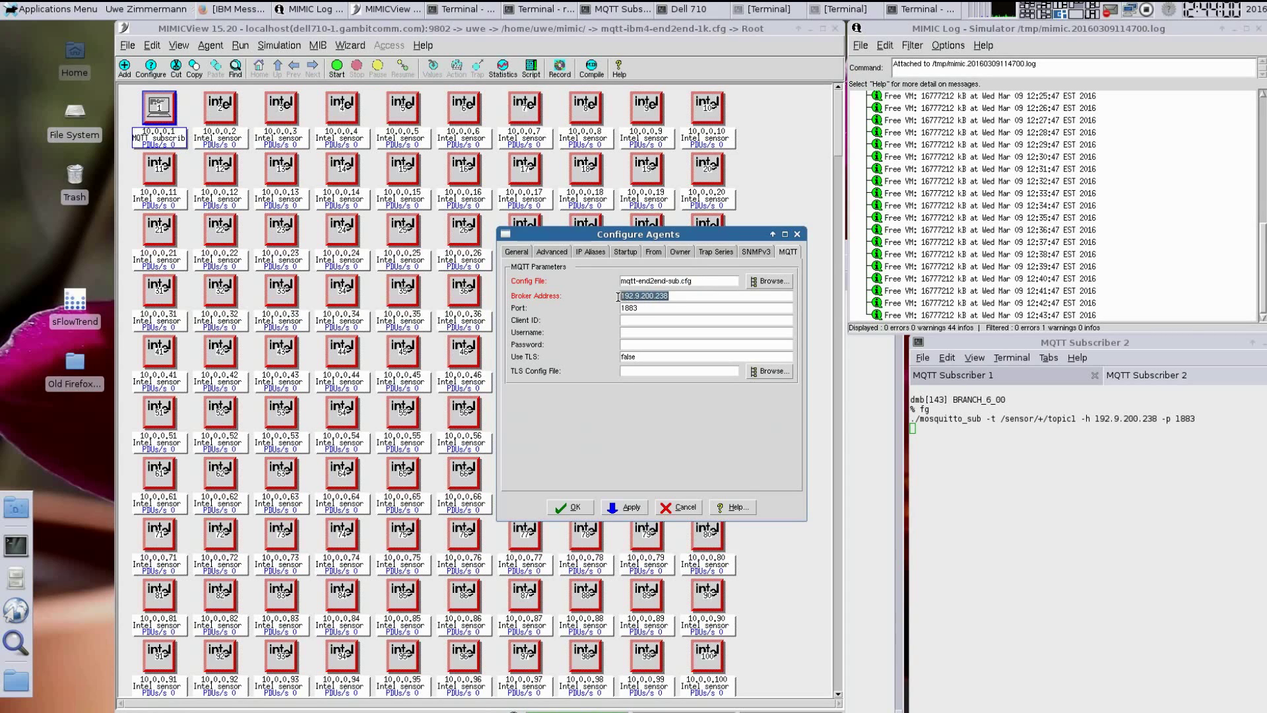
left_click(684, 507)
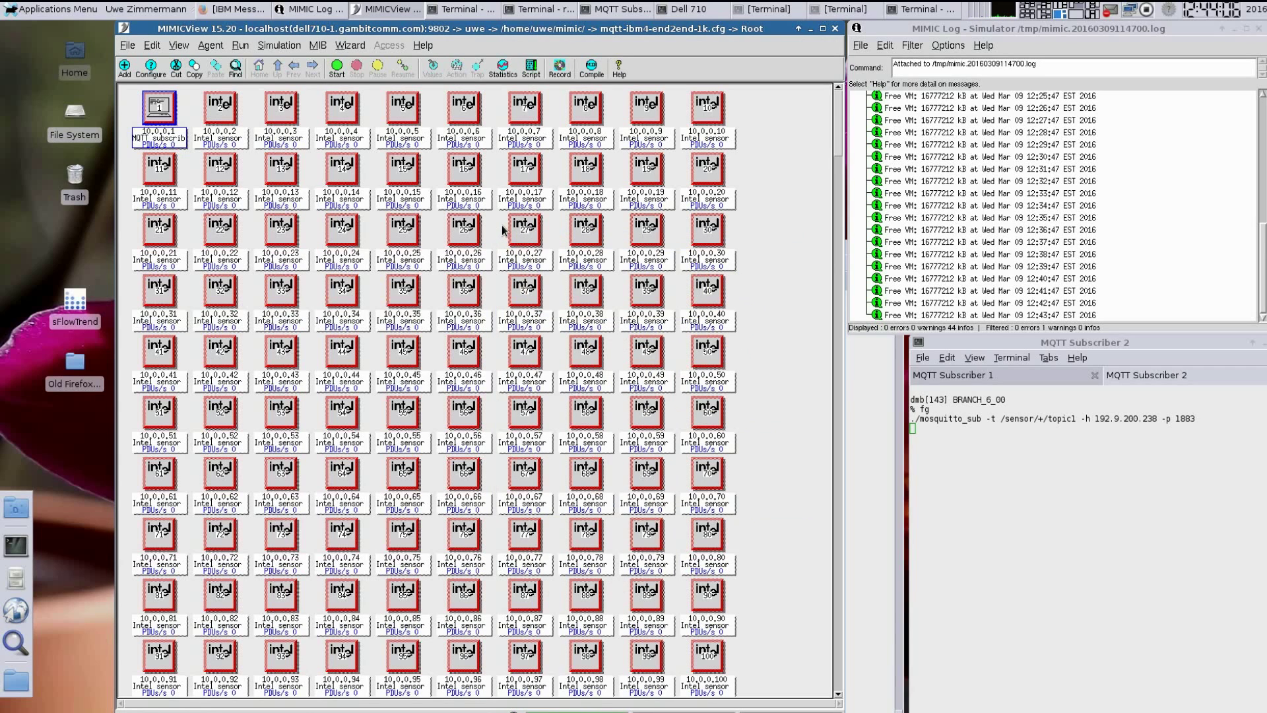
- Inspect the terminal's mosquitto_sub command subscribing to sensor topics on 192.9.200.238:1883
left_click(949, 477)
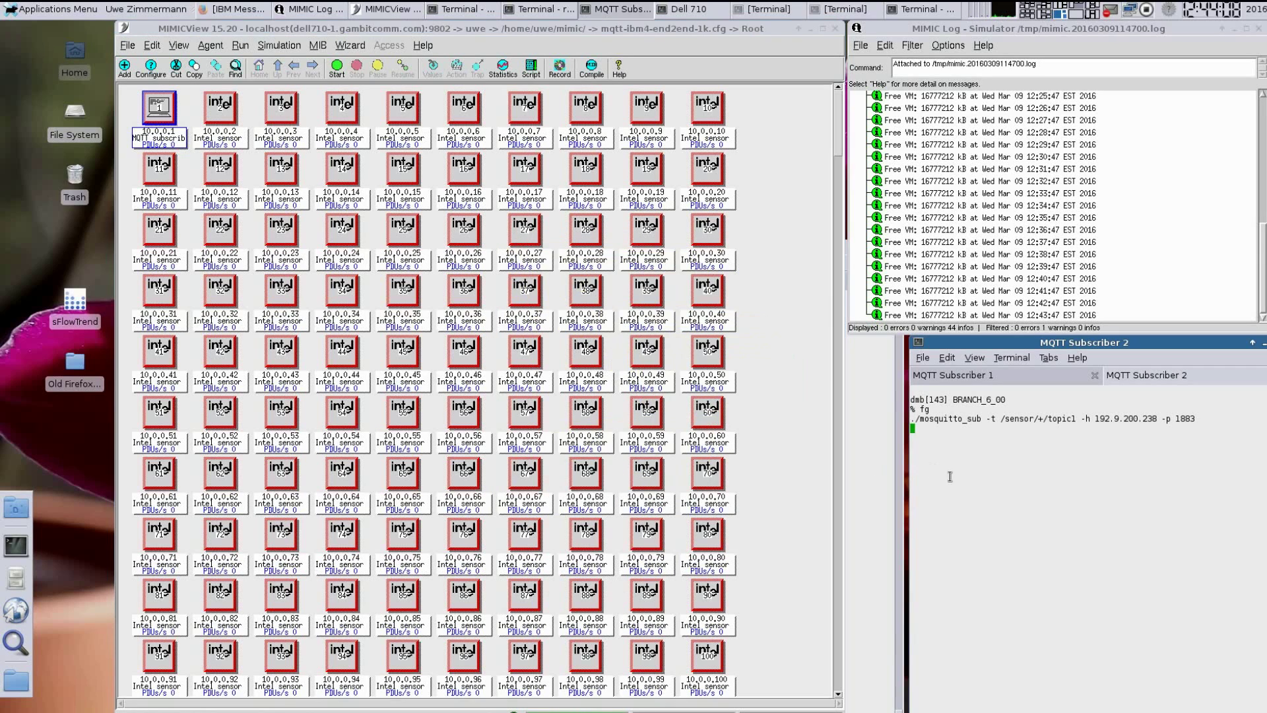
left_click_drag(915, 418, 1085, 421)
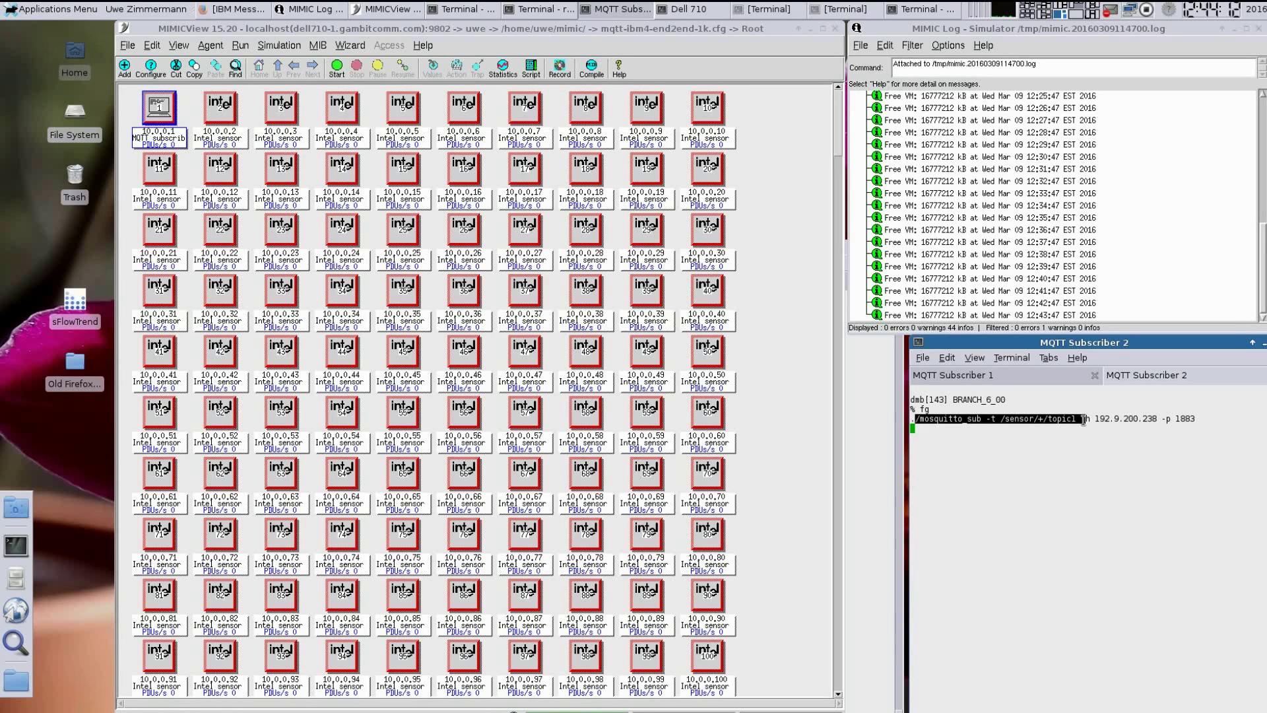
left_click(976, 467)
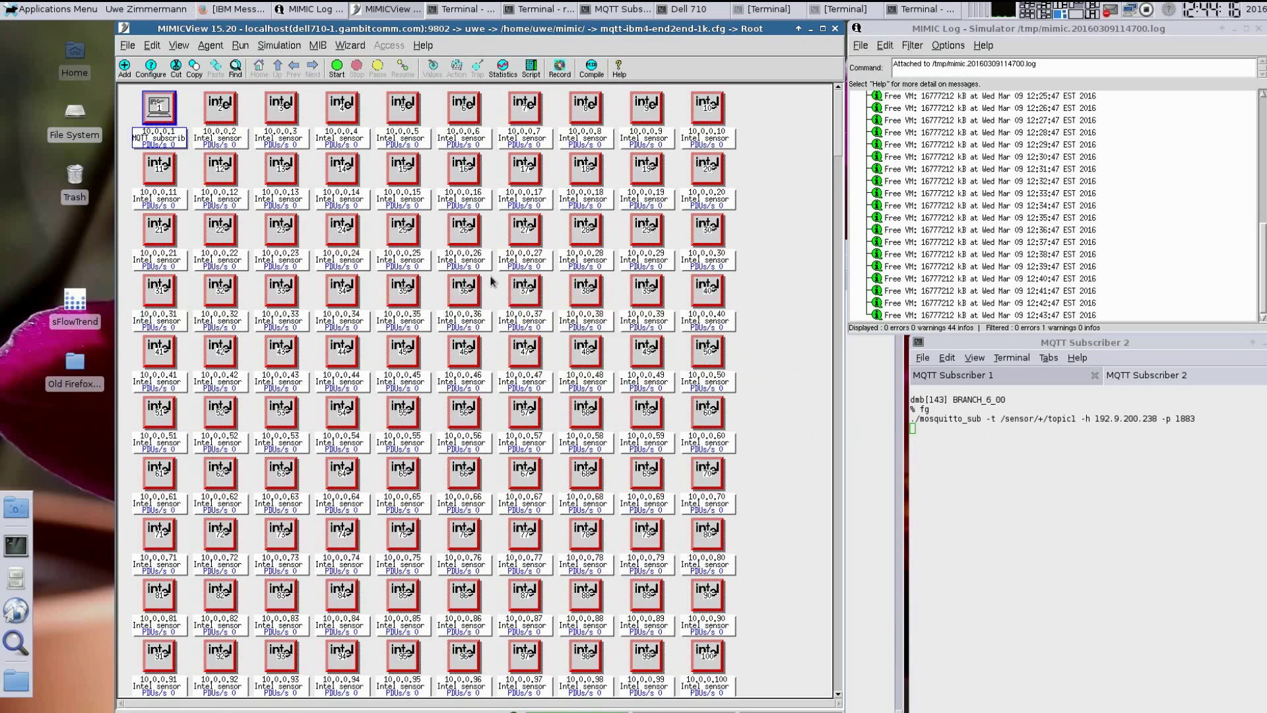
left_click(234, 106)
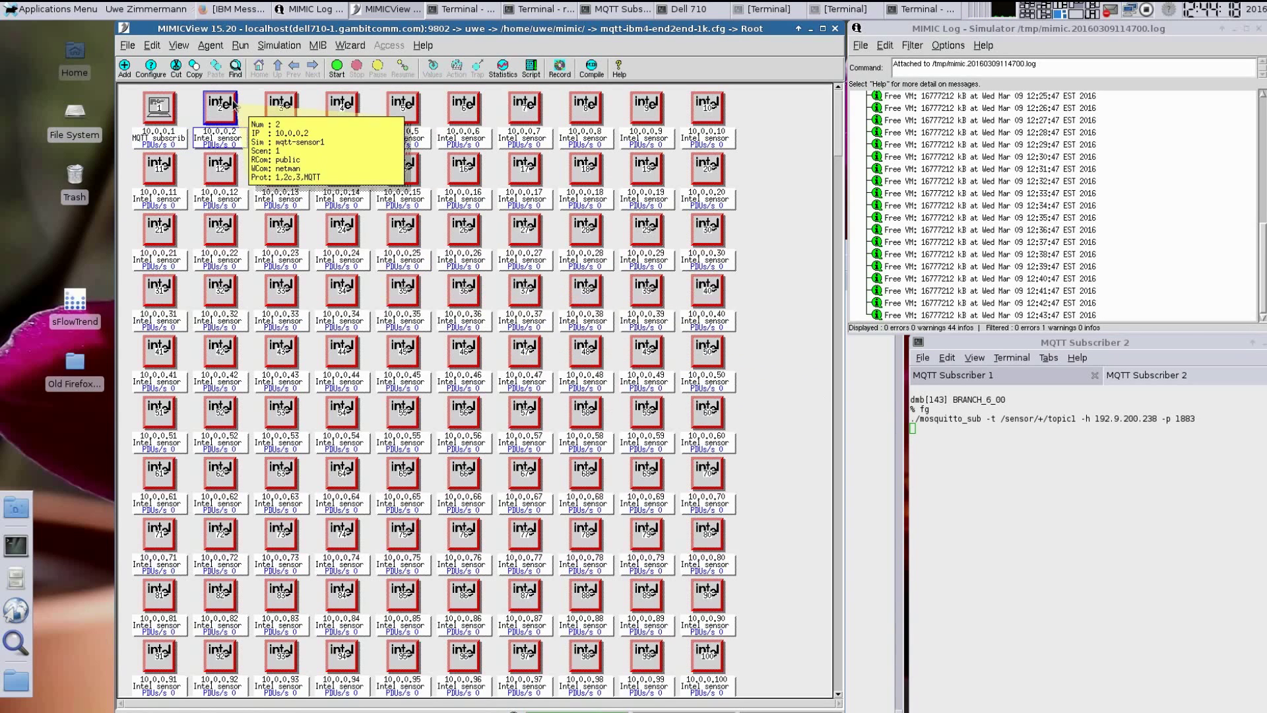
left_click(150, 67)
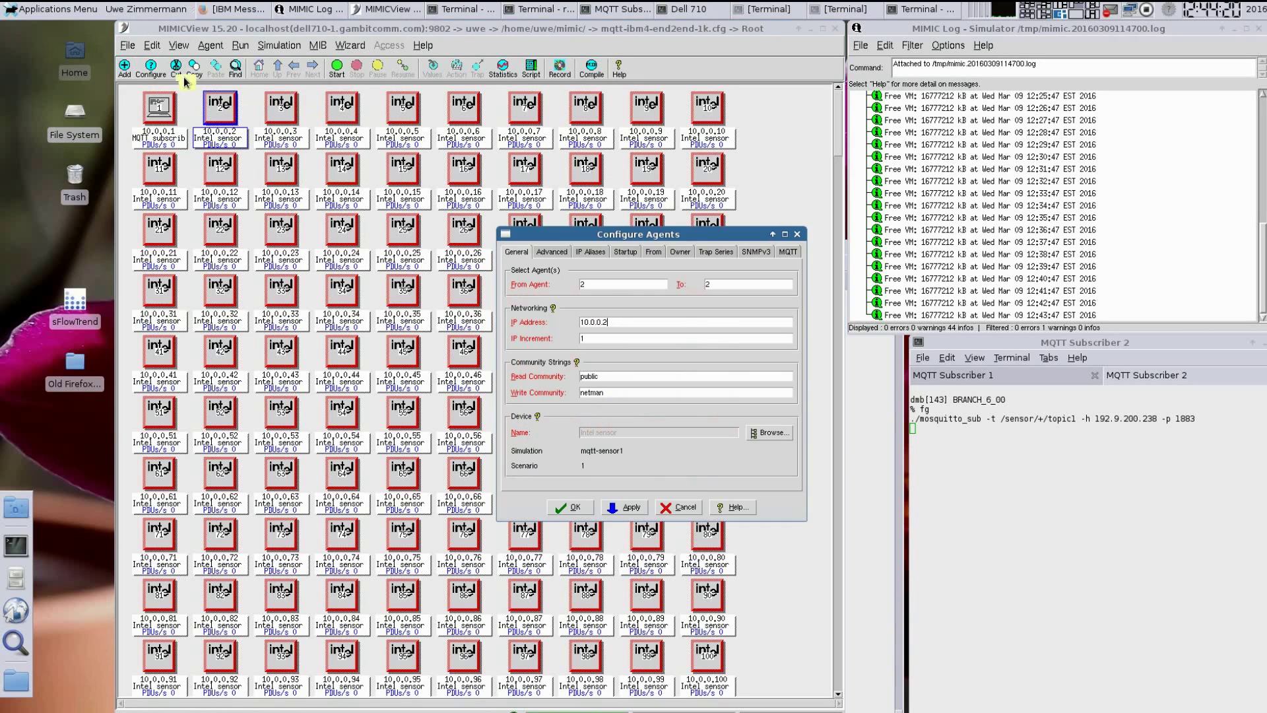
left_click_drag(631, 321, 599, 322)
left_click(788, 252)
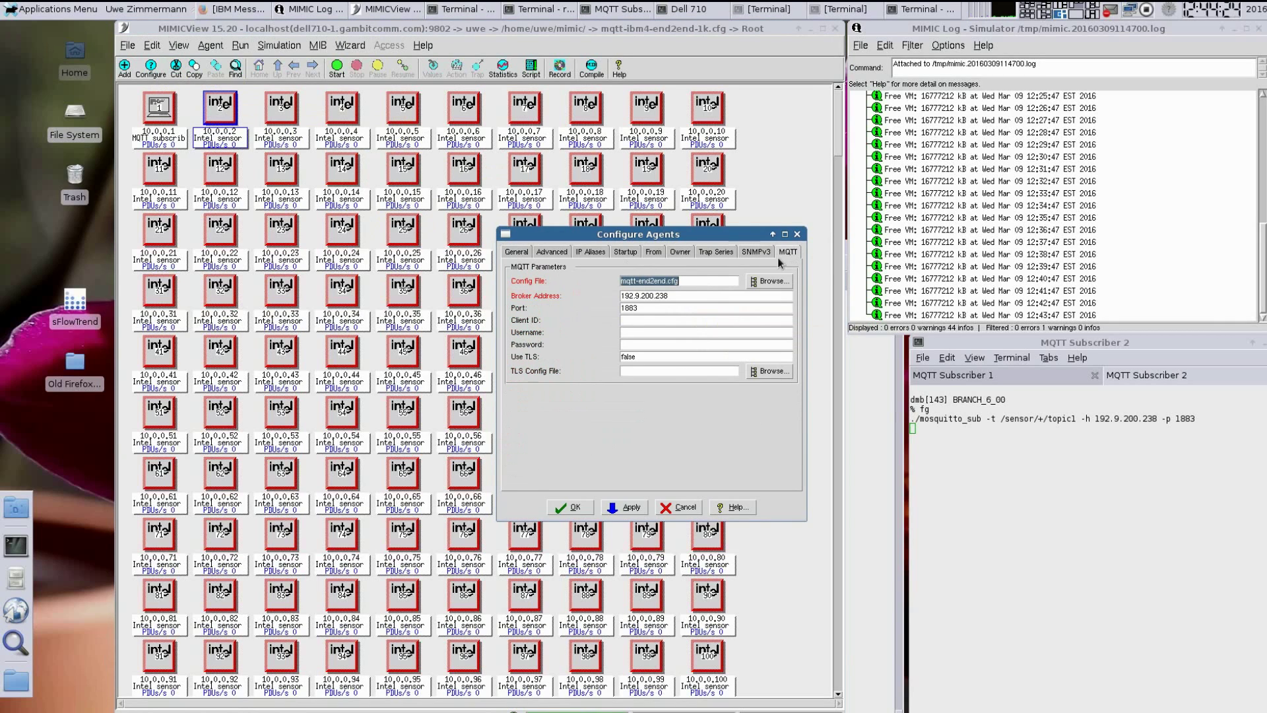
left_click(688, 280)
left_click_drag(689, 281, 621, 281)
left_click(670, 508)
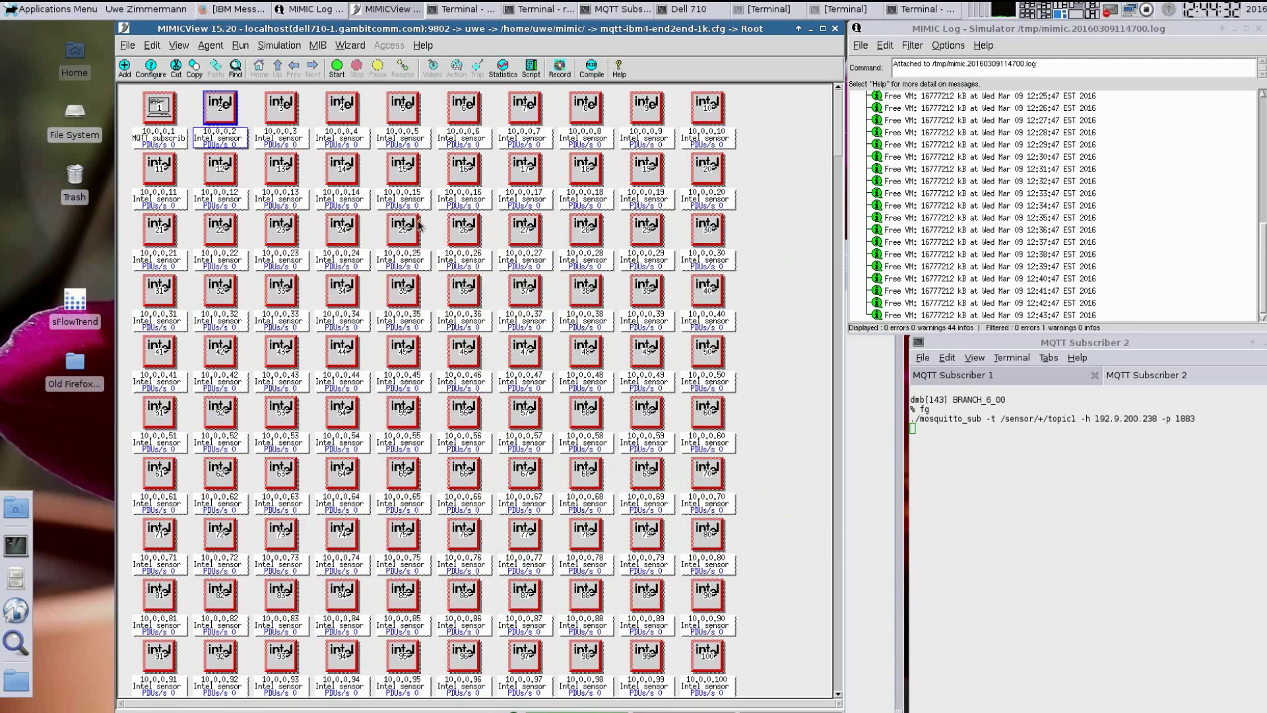
- Enable MQTT tracing for agent 2 and start subscriber agent 1, producing last-will log messages
left_click(210, 45)
mouse_move(219, 390)
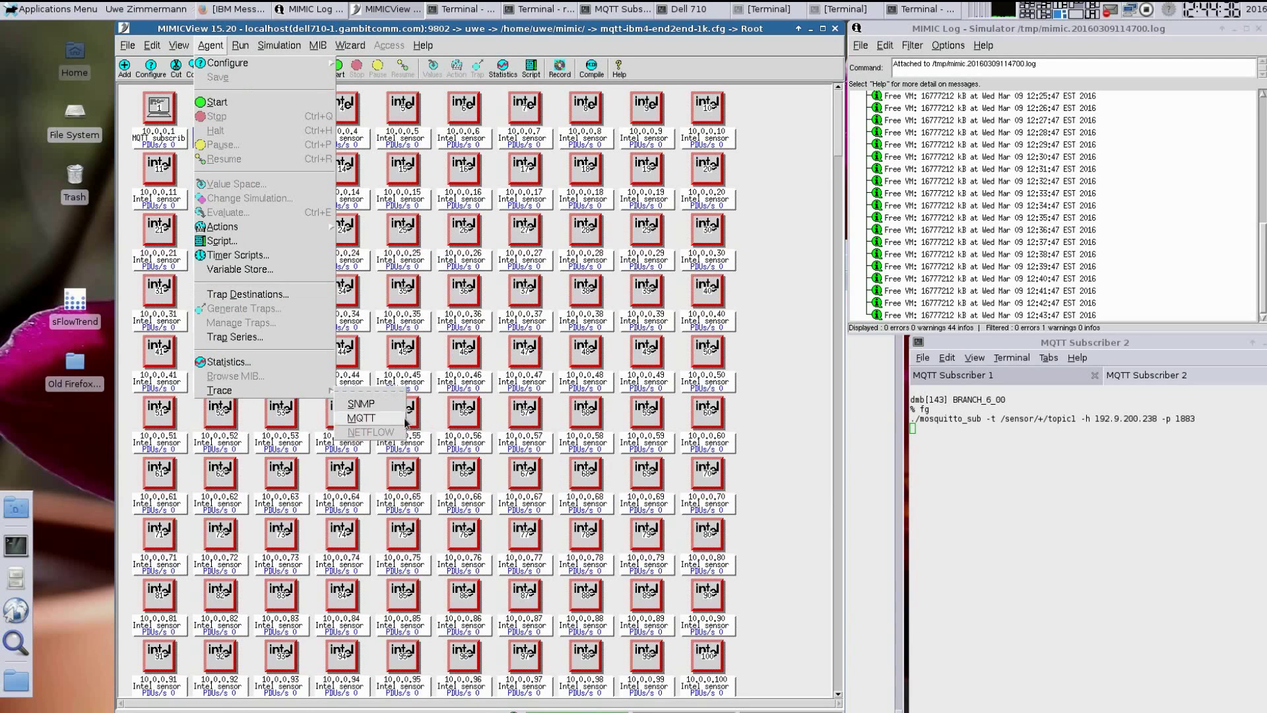
left_click(390, 423)
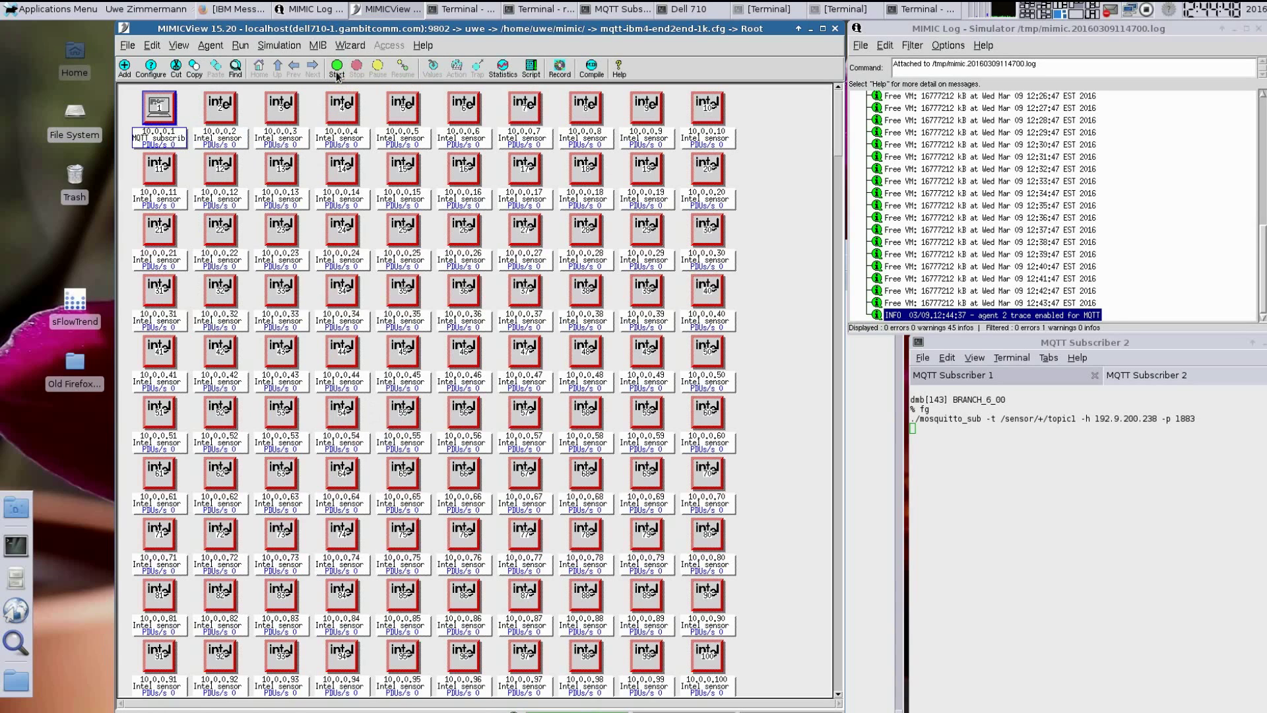
left_click(337, 71)
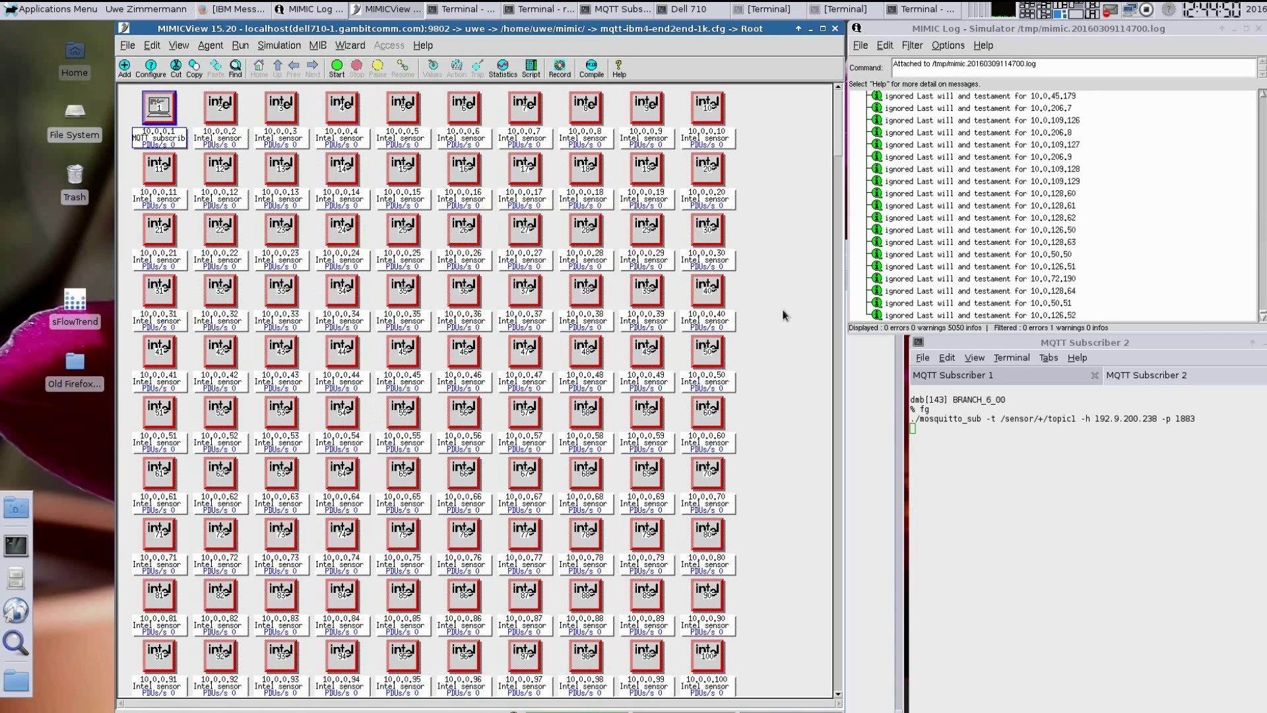
left_click(888, 291)
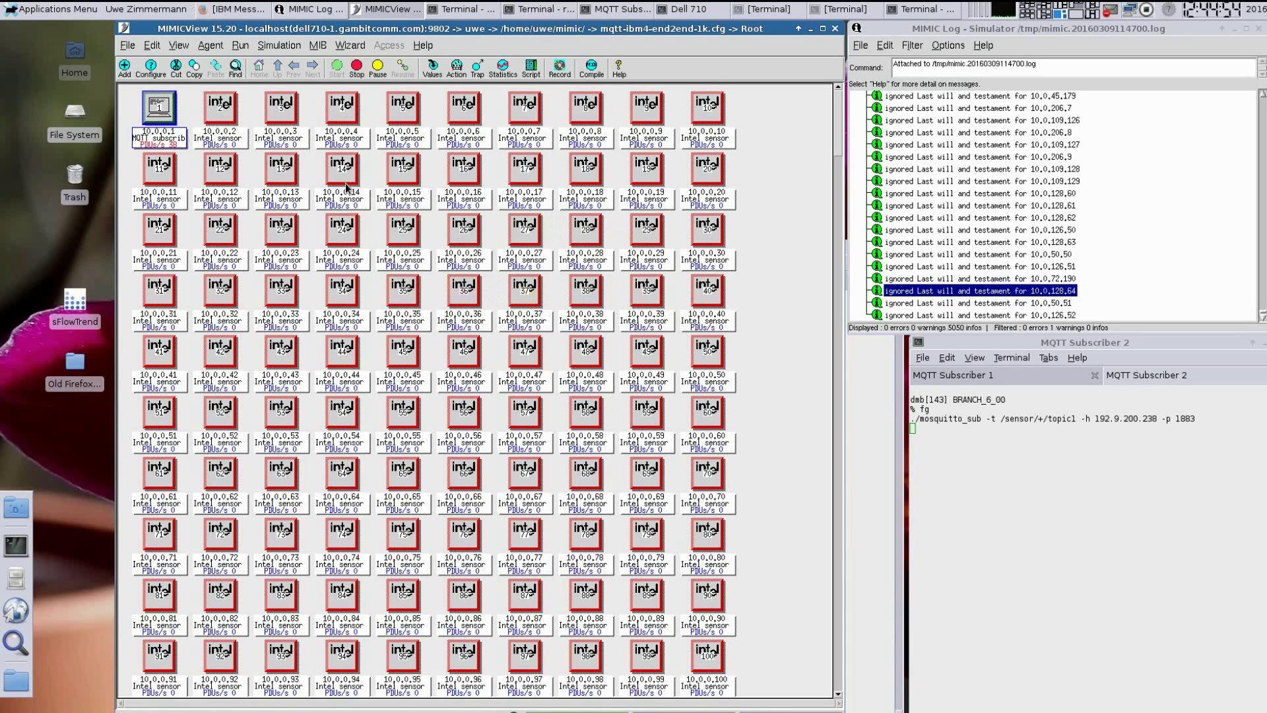
left_click(219, 107)
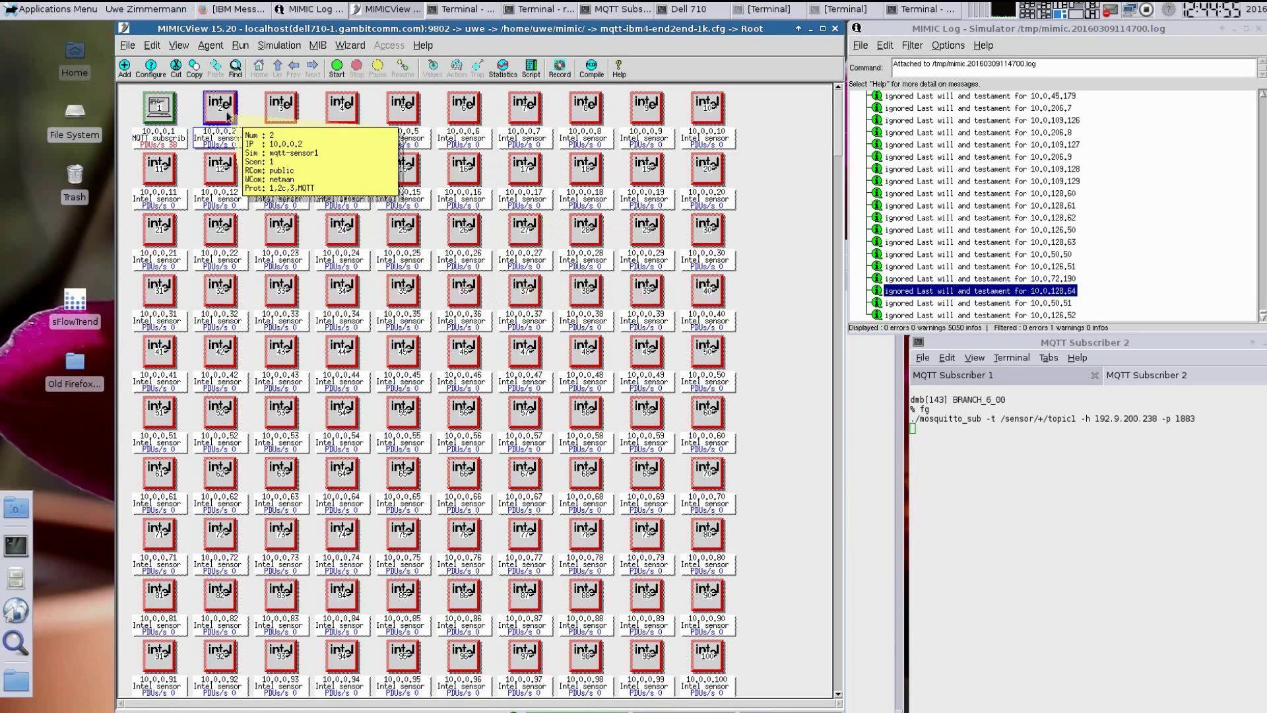
- Start sensor agent 10.0.0.2 and check its E2E messages and latency statistics line
left_click(338, 69)
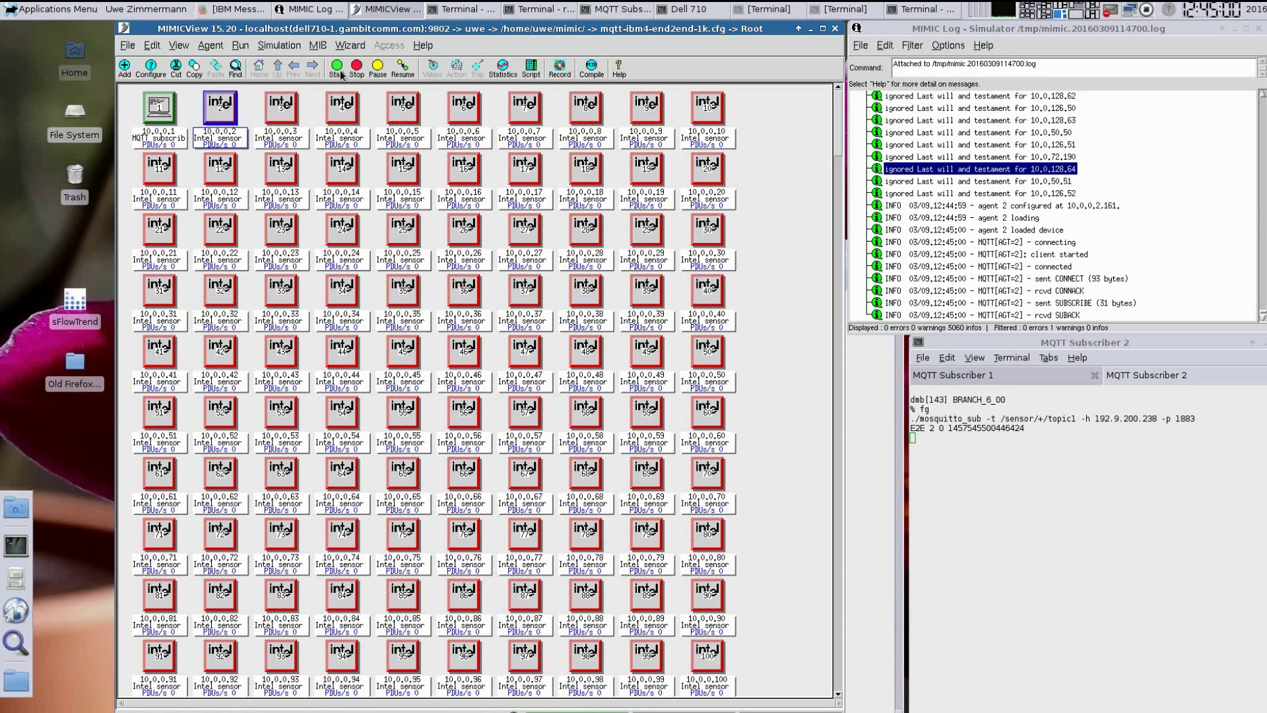
left_click(970, 268)
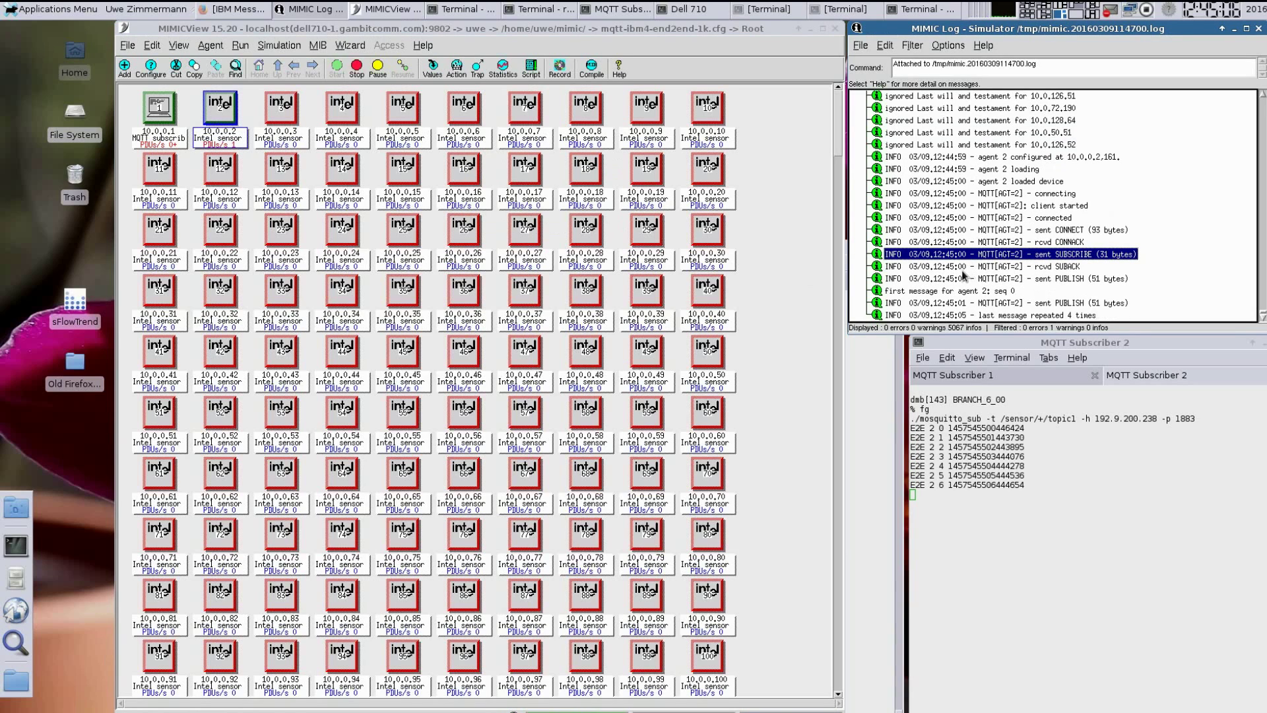
left_click(783, 268)
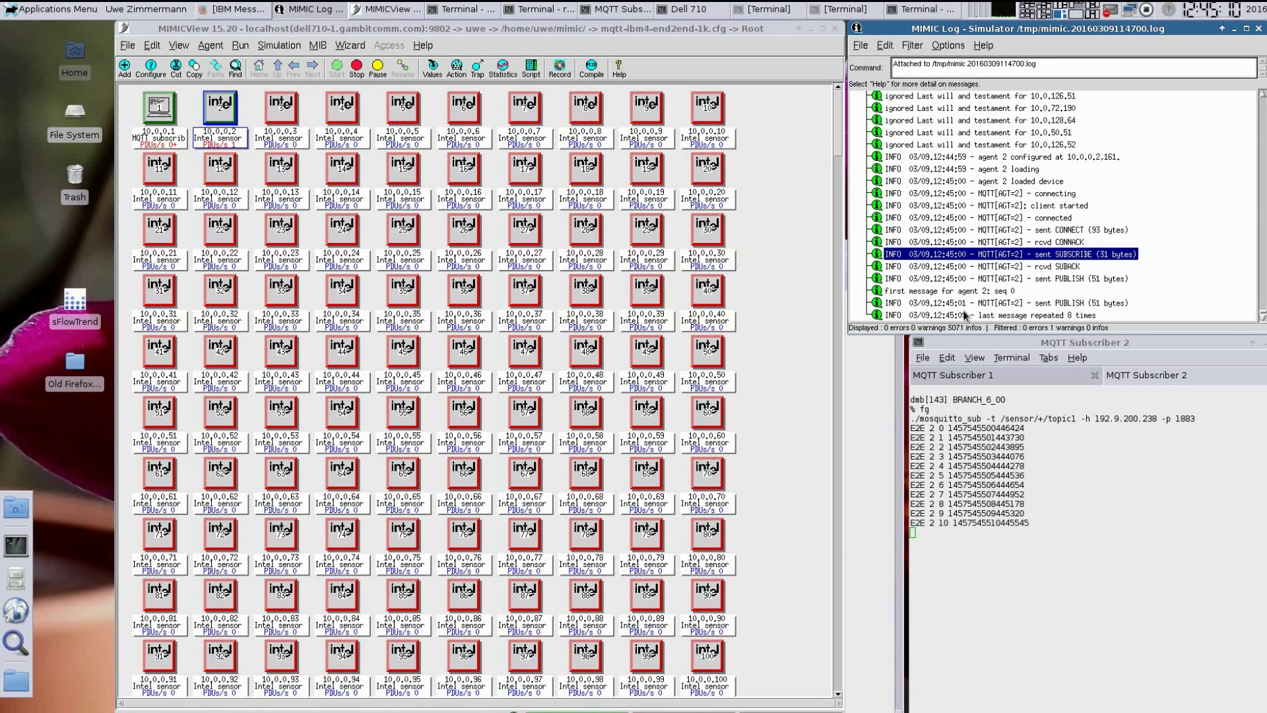
double_click(975, 515)
left_click(975, 514)
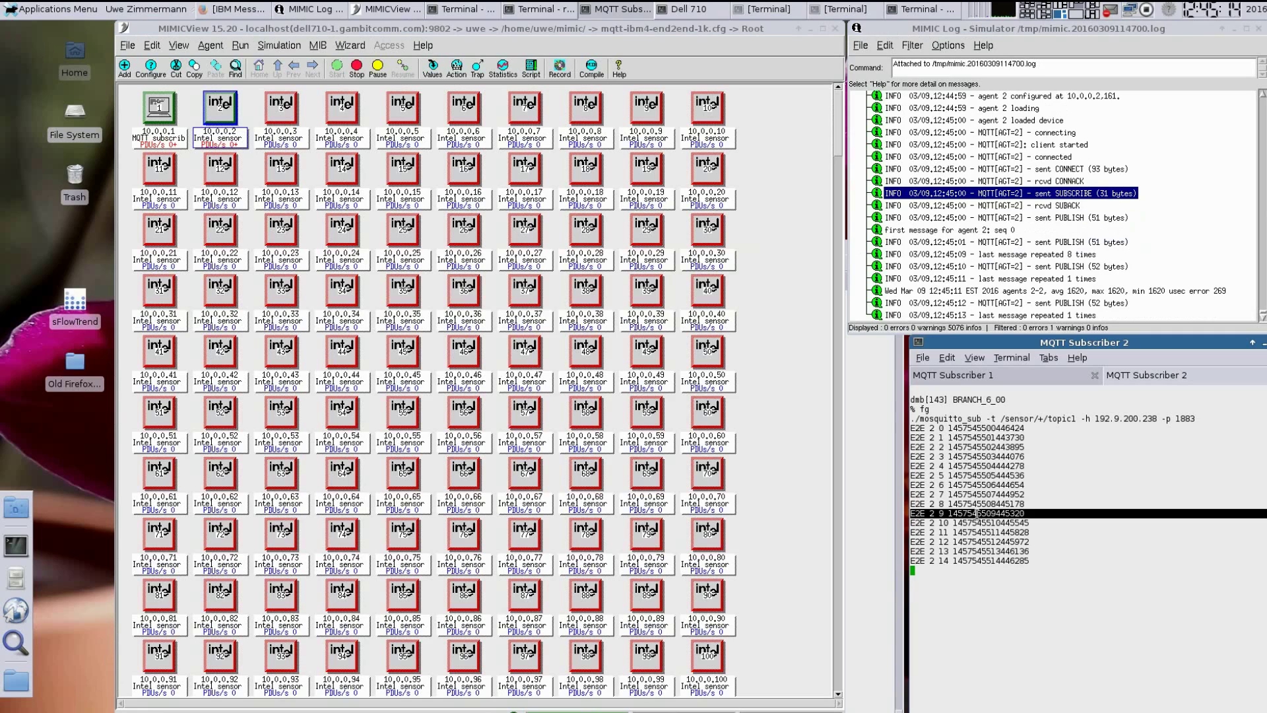
left_click(965, 291)
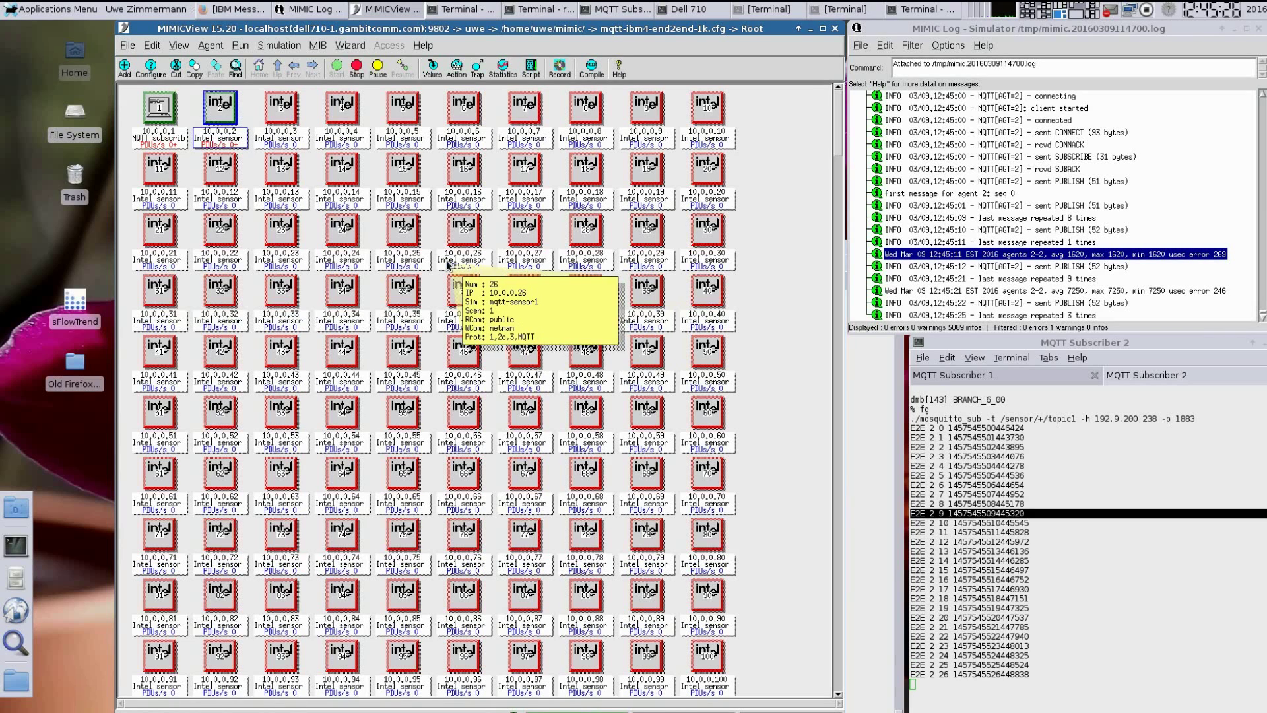
- Run the set-delay script with argument 100 on sensor 2 and close the script log
left_click(209, 50)
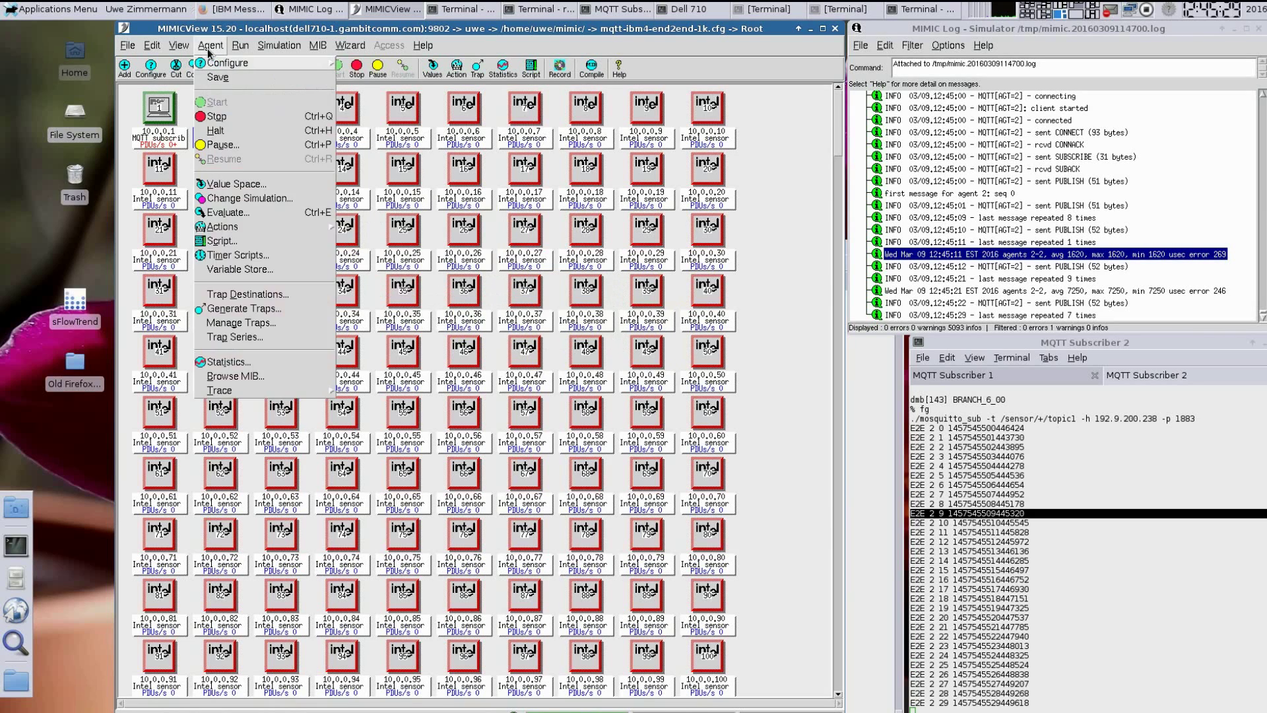
left_click(220, 241)
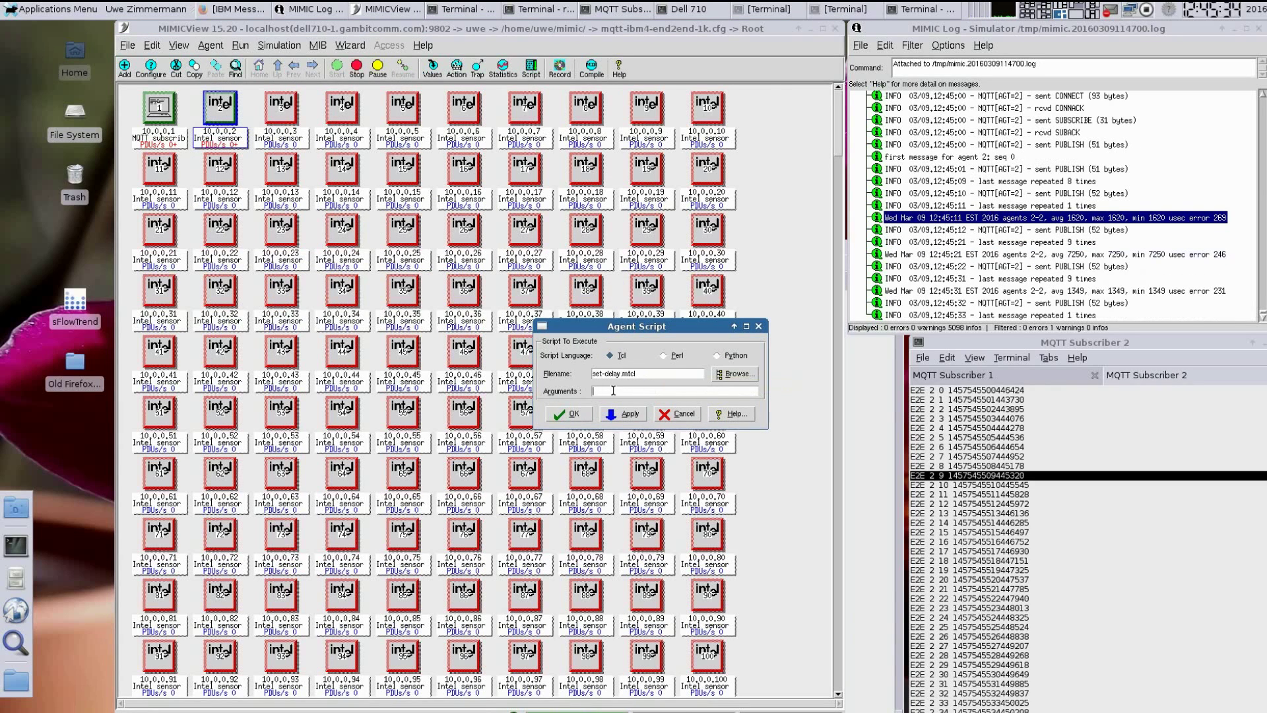
type("100")
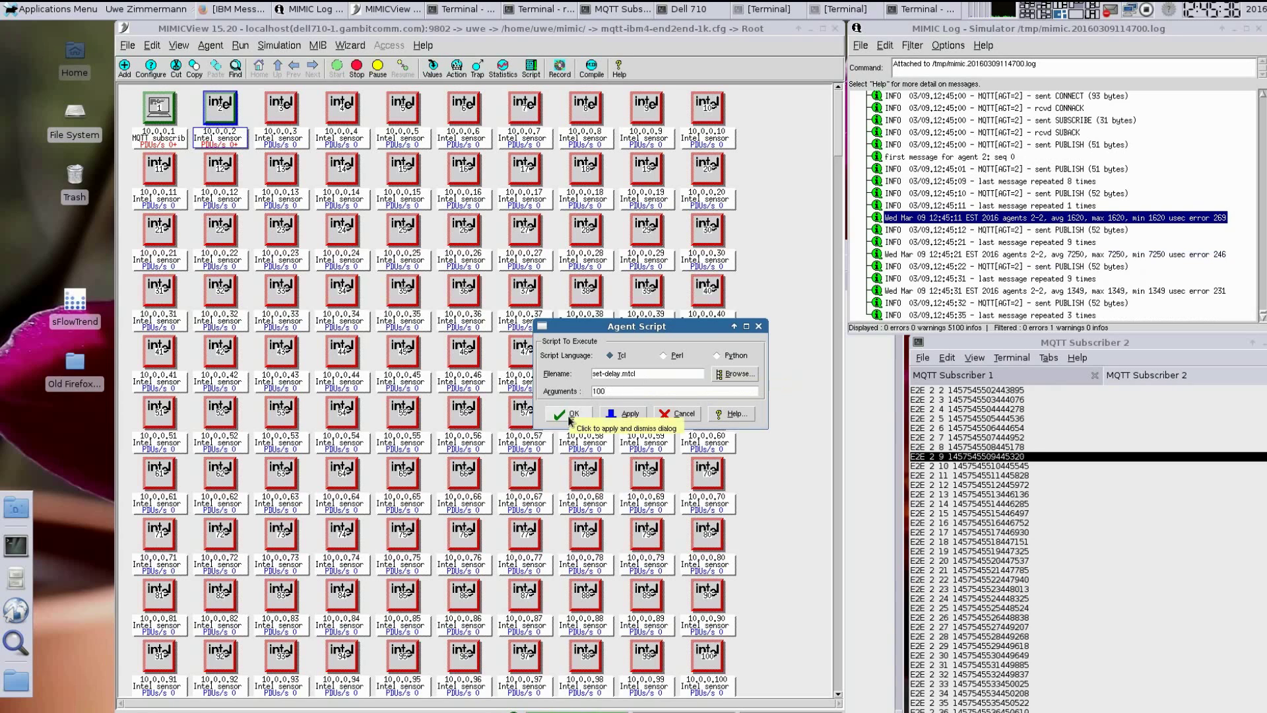
left_click(571, 415)
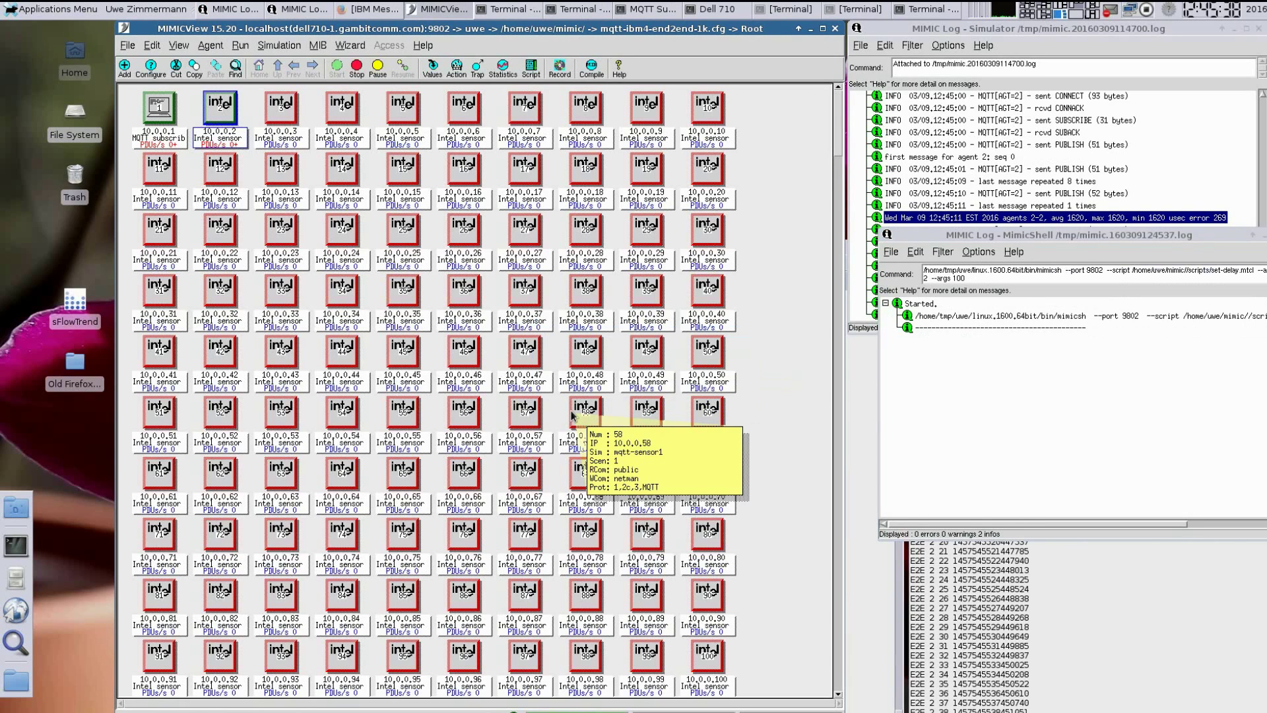
left_click(986, 322)
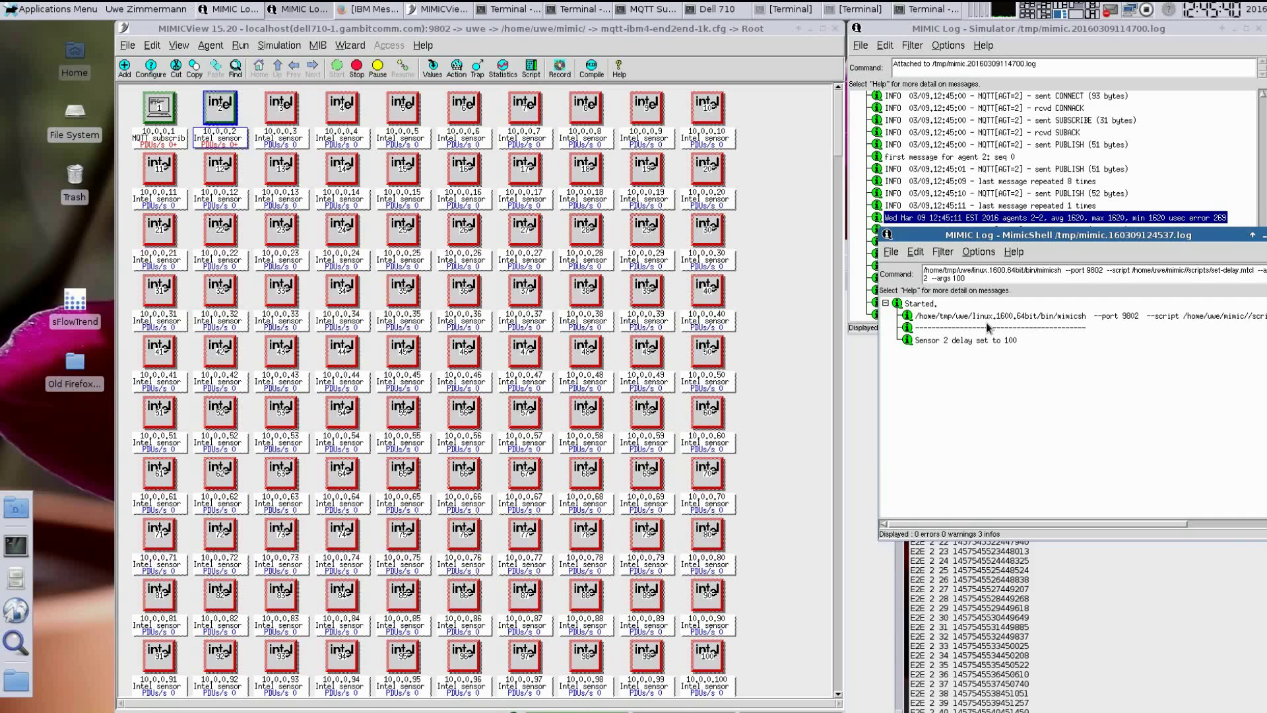
left_click(977, 349)
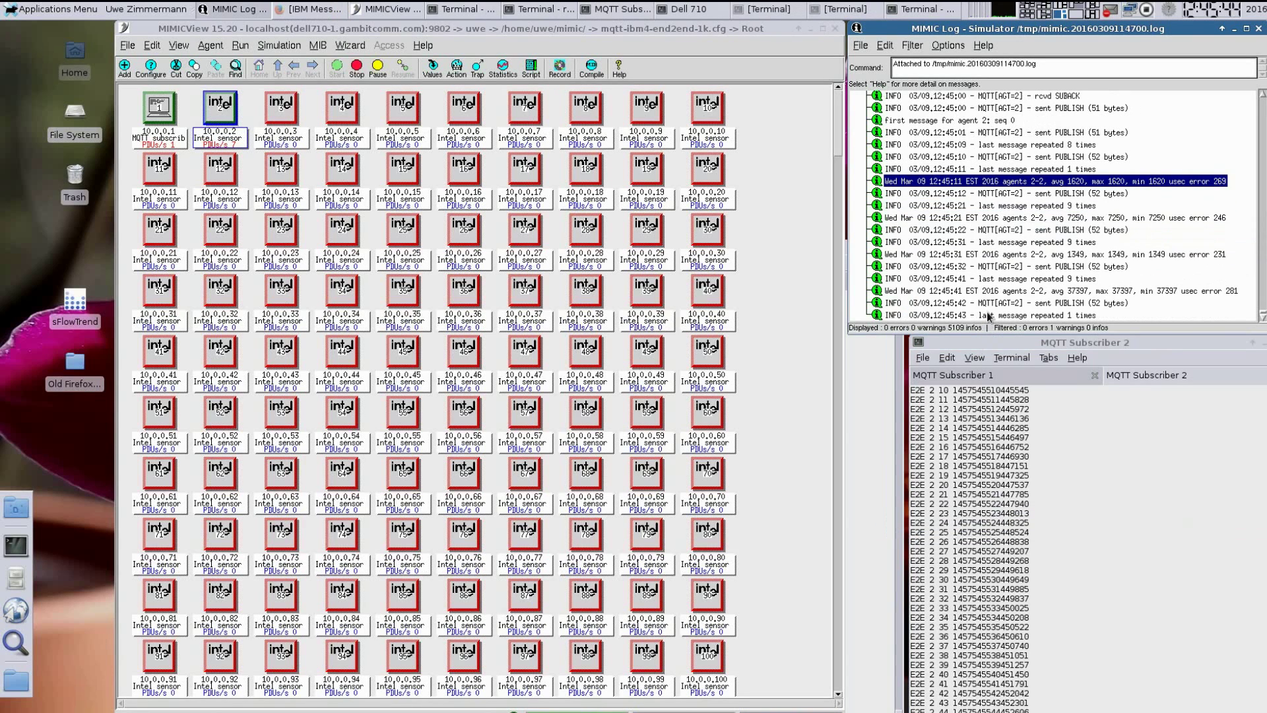
- Turn off MQTT tracing for sensor 2 and check the latest latency summary
left_click(210, 46)
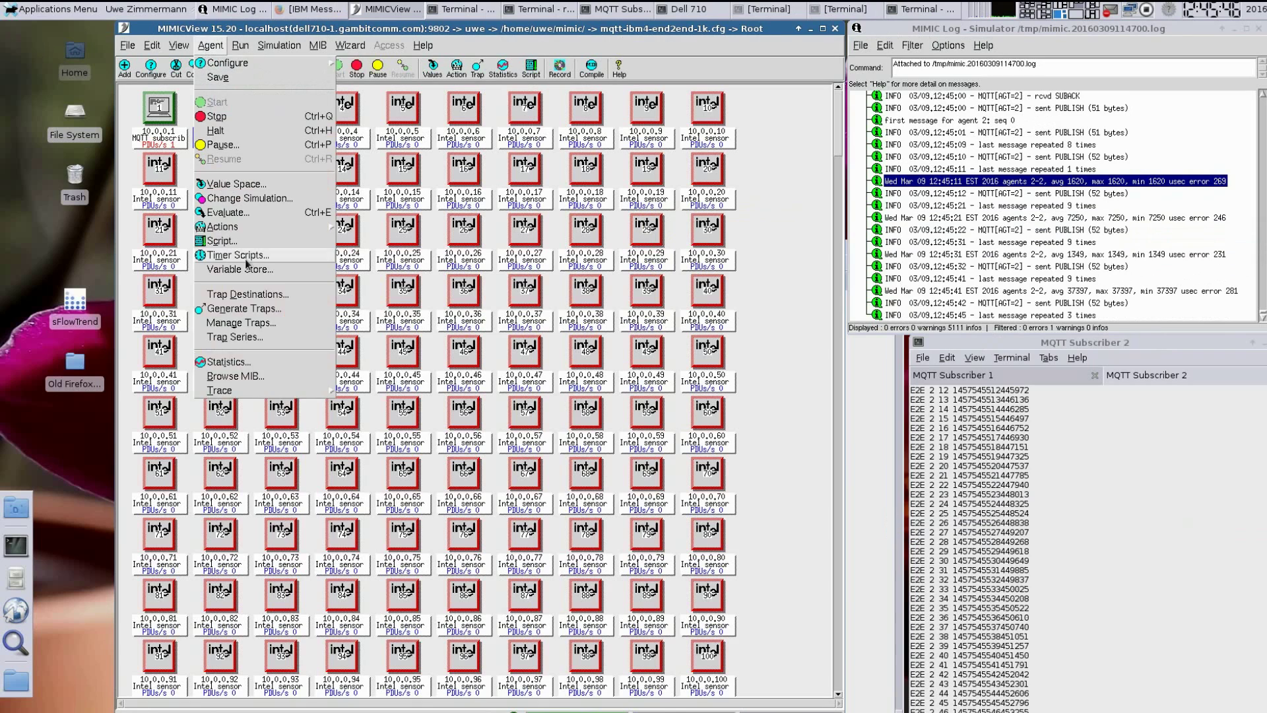
left_click(353, 419)
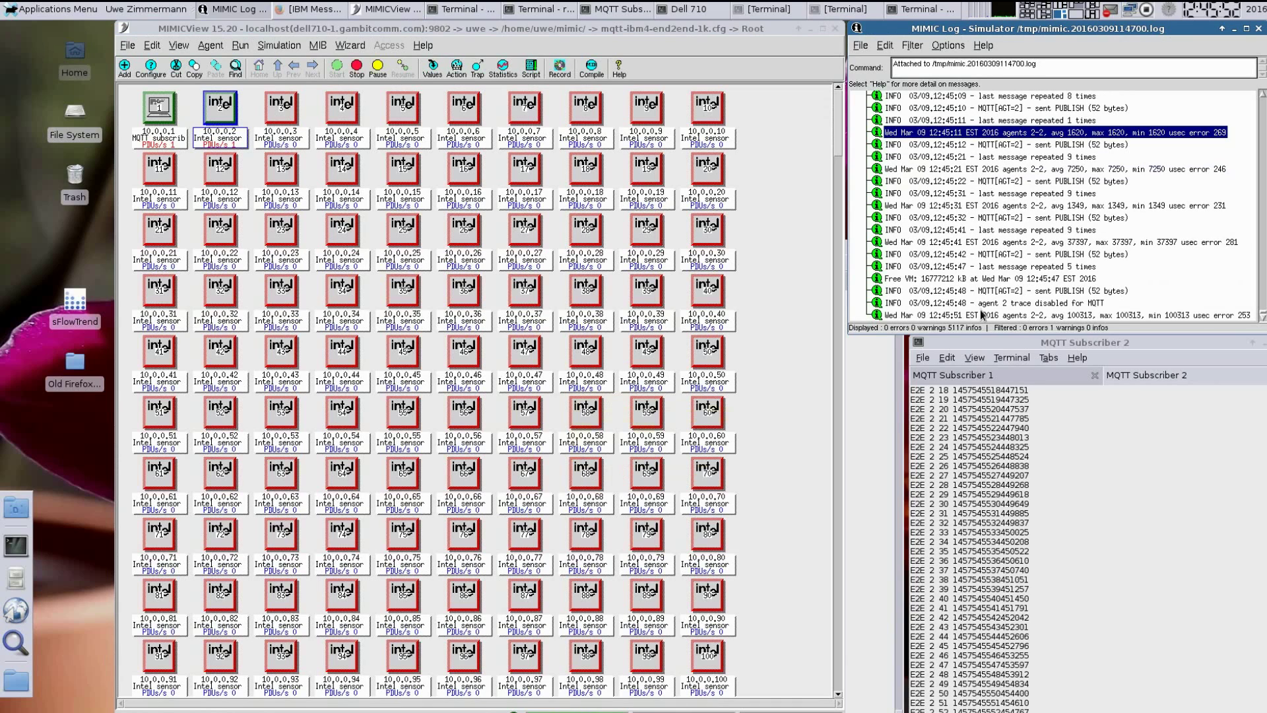
left_click(981, 315)
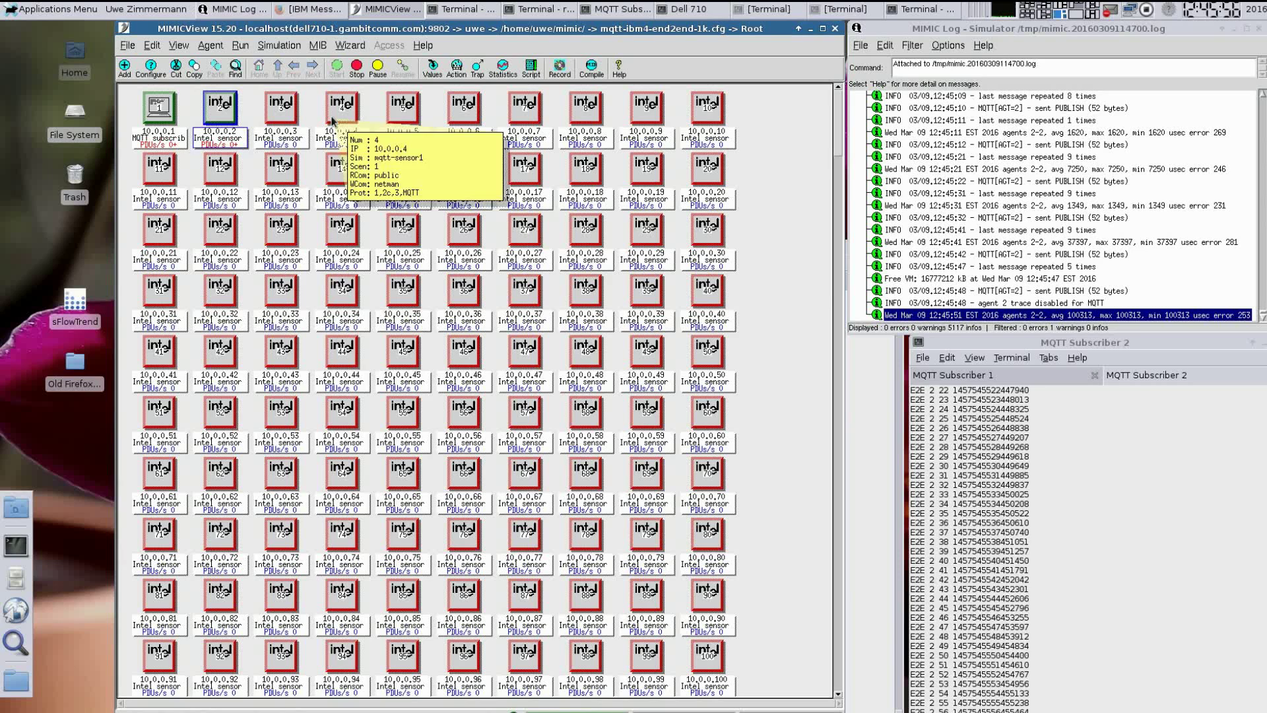
- Run set-delay.mtcl with argument 0 on sensor 2 and close the MimicShell log
left_click(211, 46)
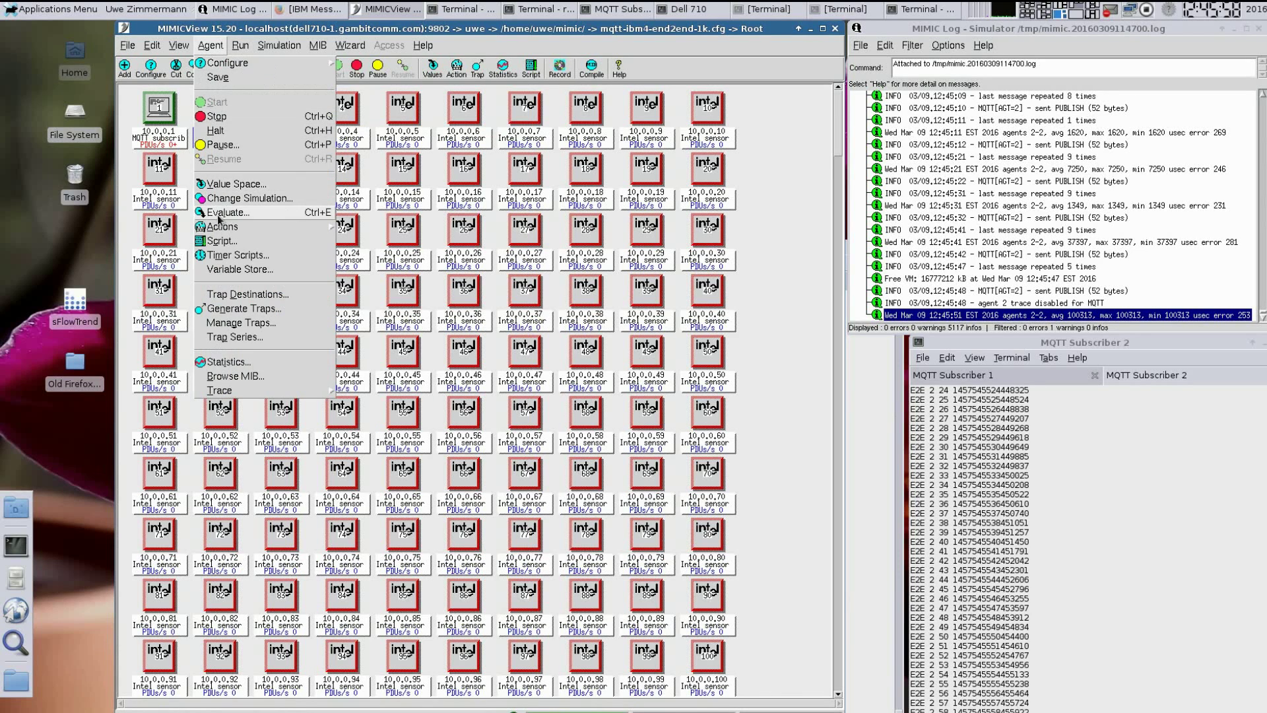
left_click(227, 242)
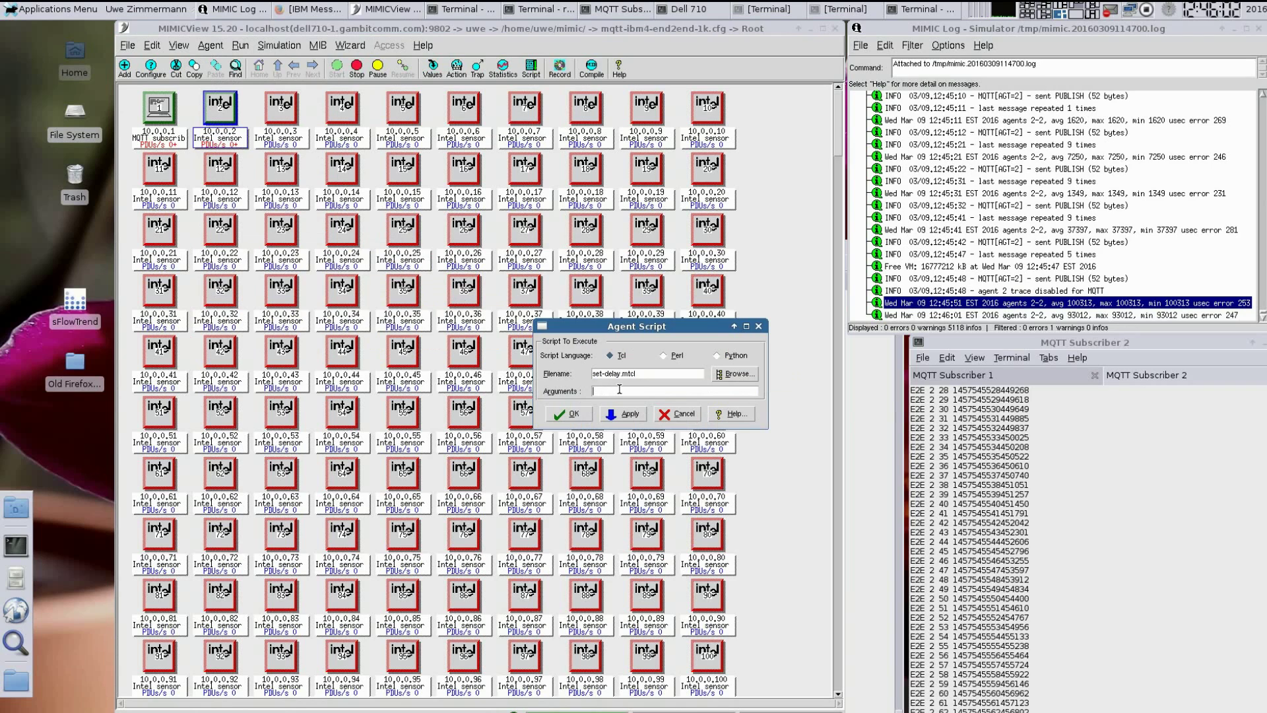
left_click(568, 415)
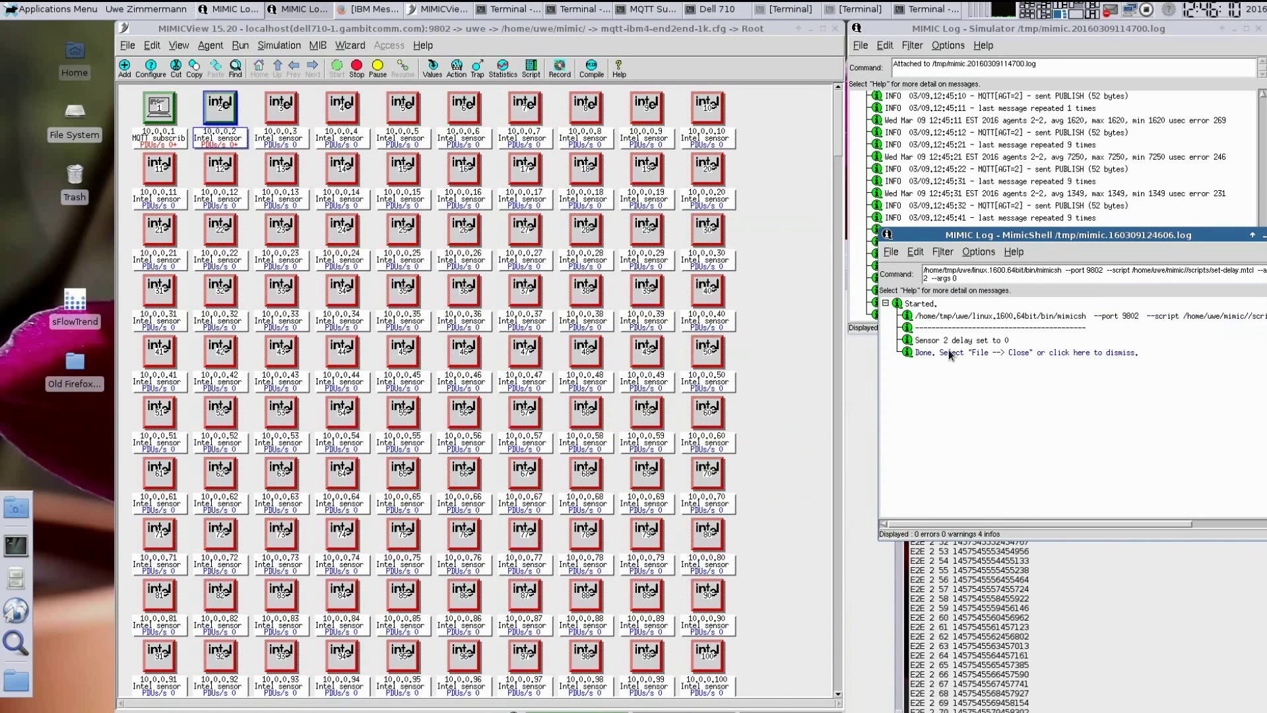
left_click(948, 352)
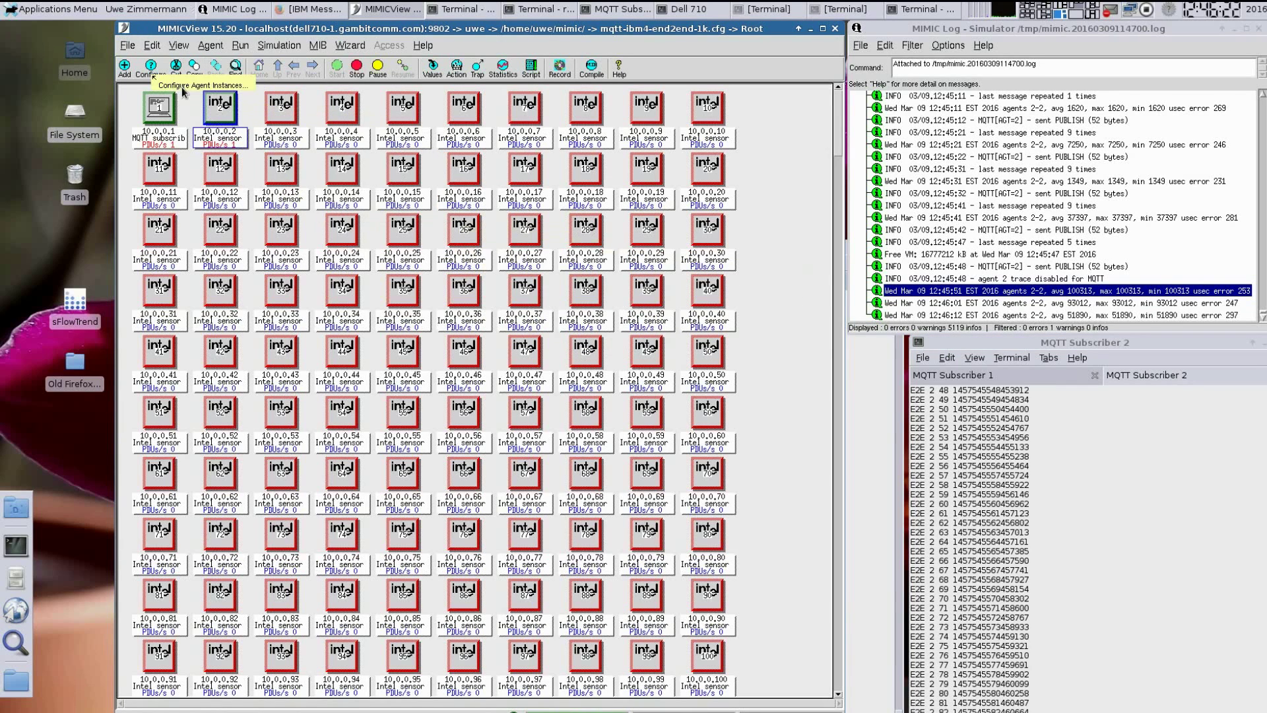
- Select agents 3 through 100 using Edit > Select > Range
left_click(151, 46)
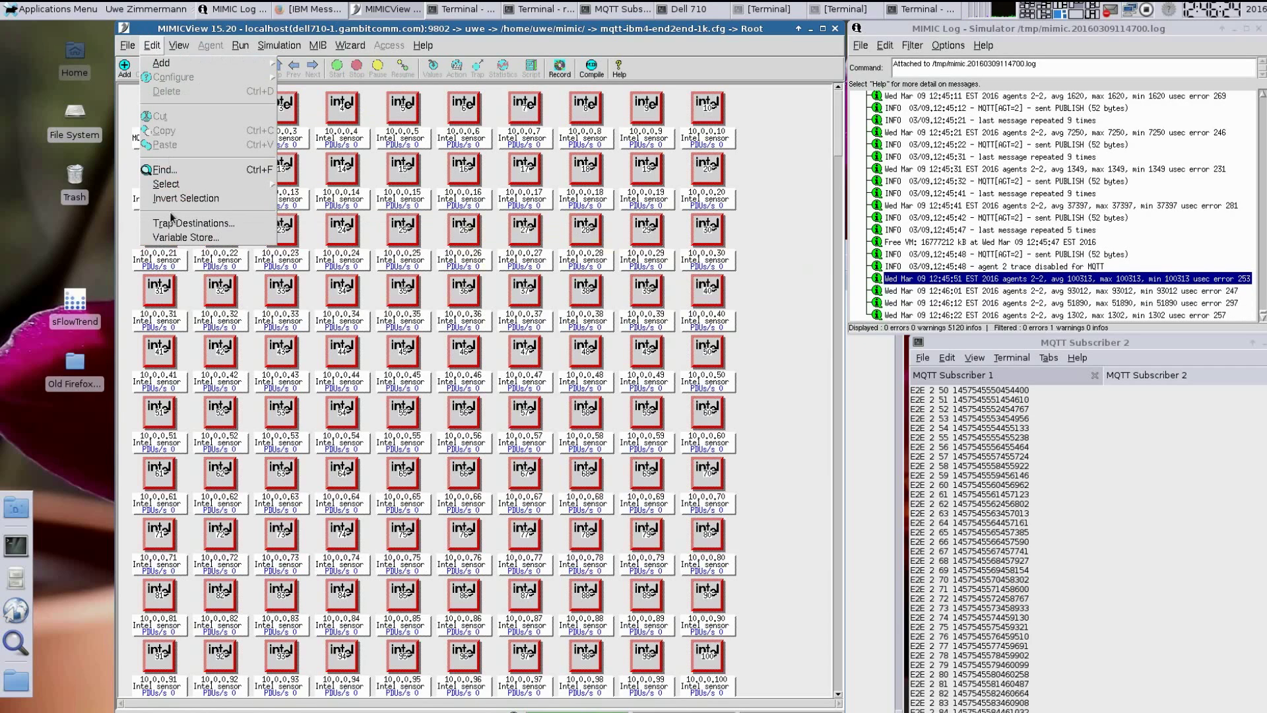
mouse_move(167, 185)
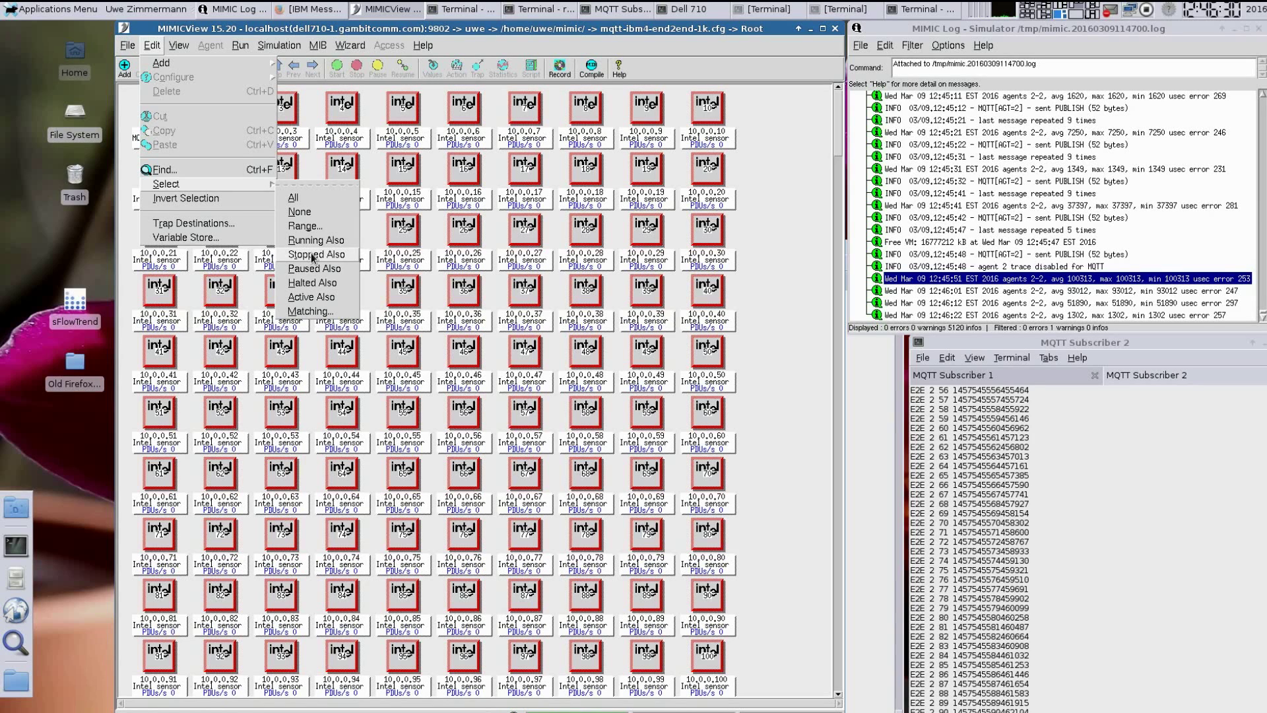
left_click(310, 228)
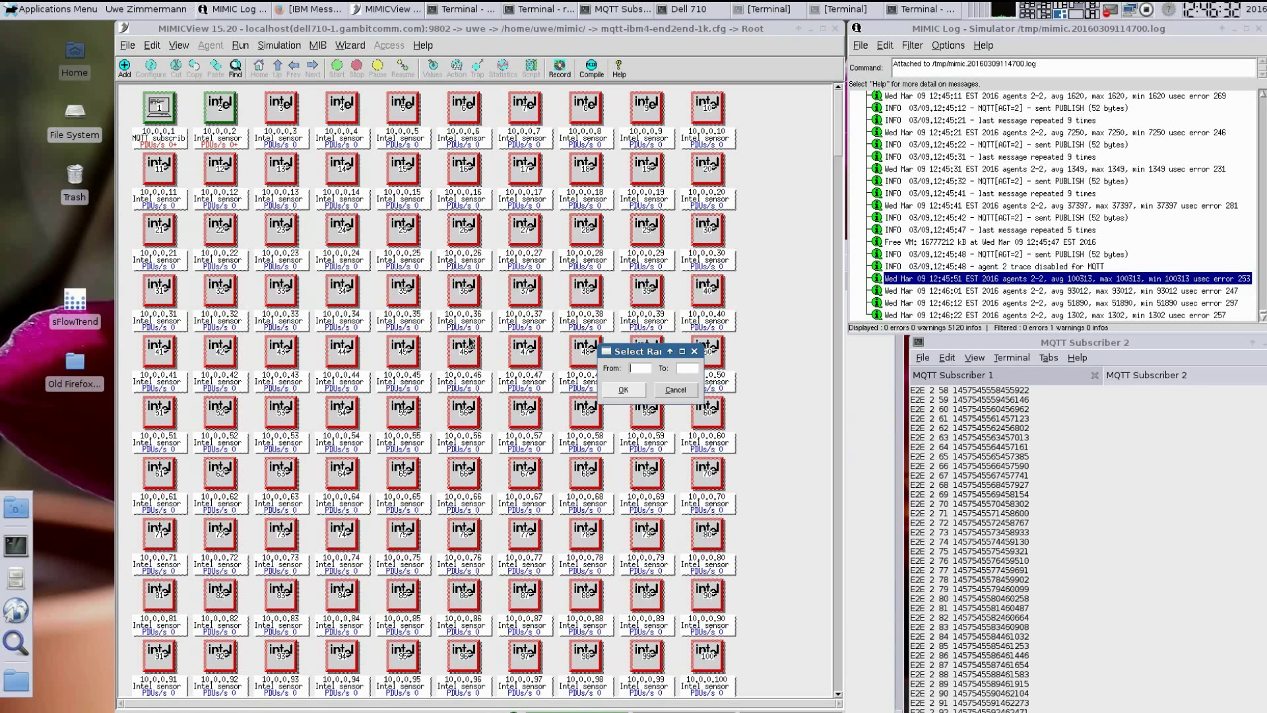
type("3")
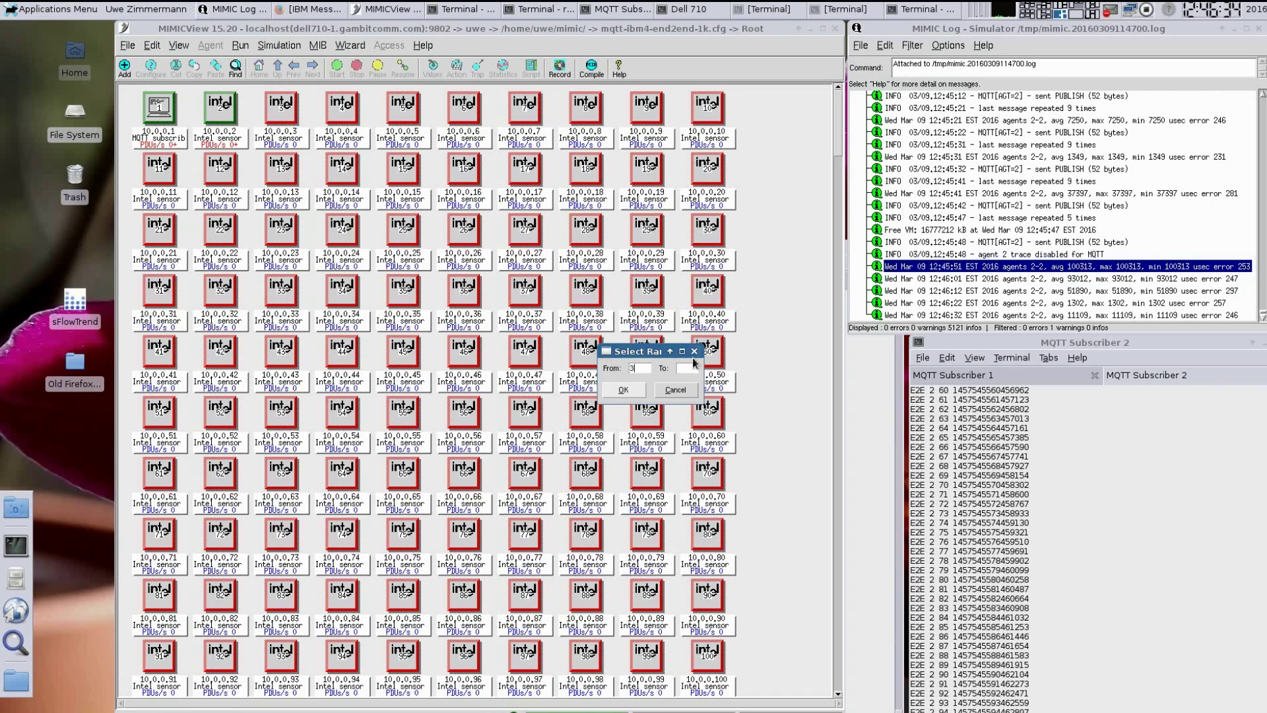
left_click(683, 366)
type("100")
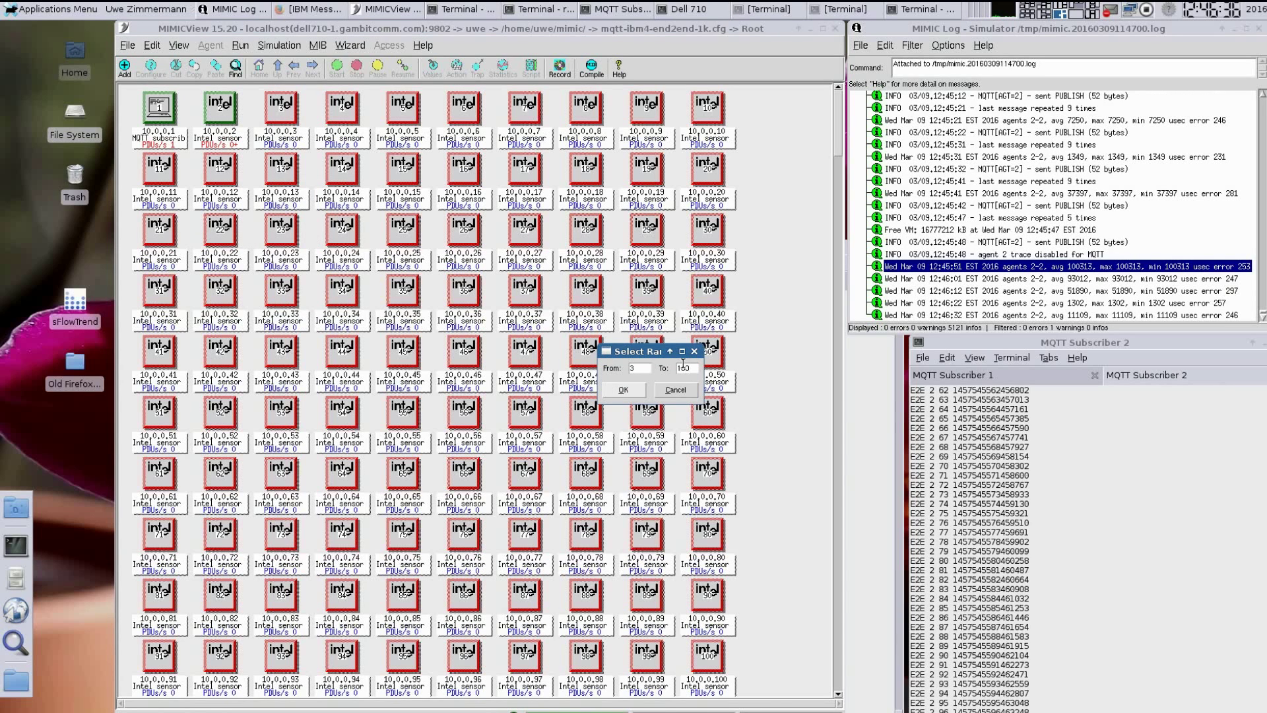
left_click(624, 390)
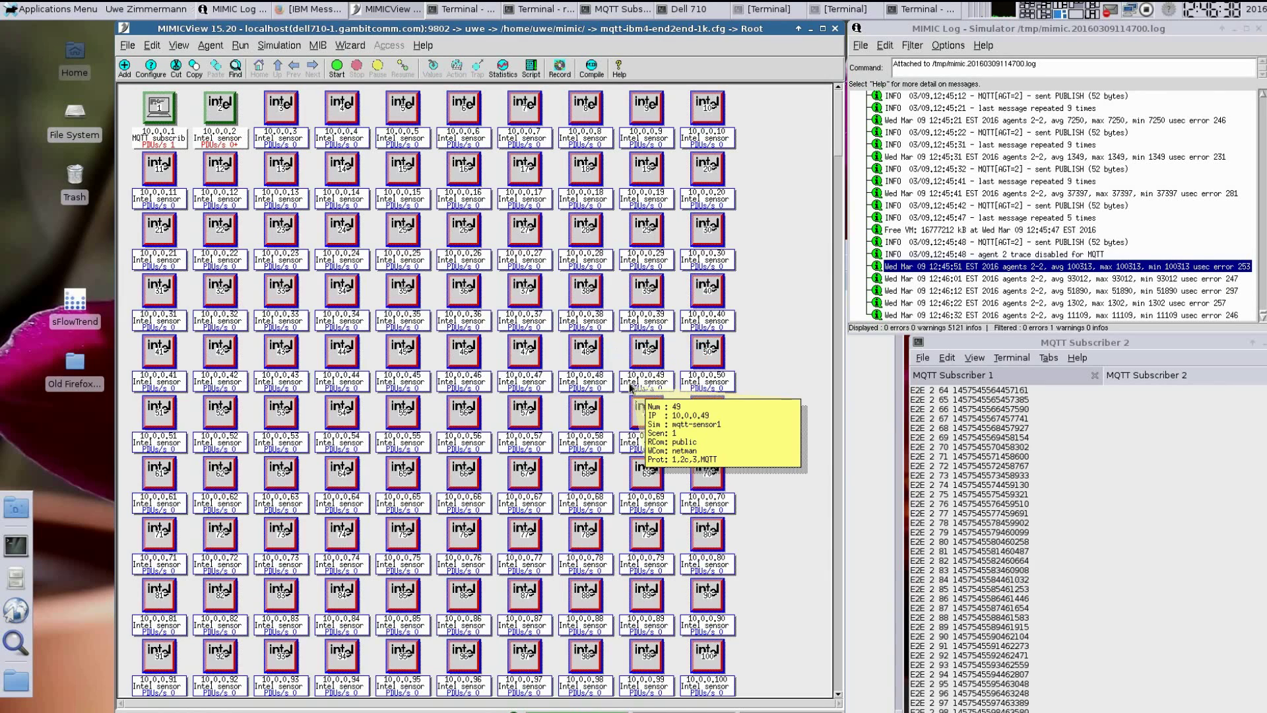
- Start the selected sensors and check the log's first-message and roughly 19 ms latency lines
left_click(335, 66)
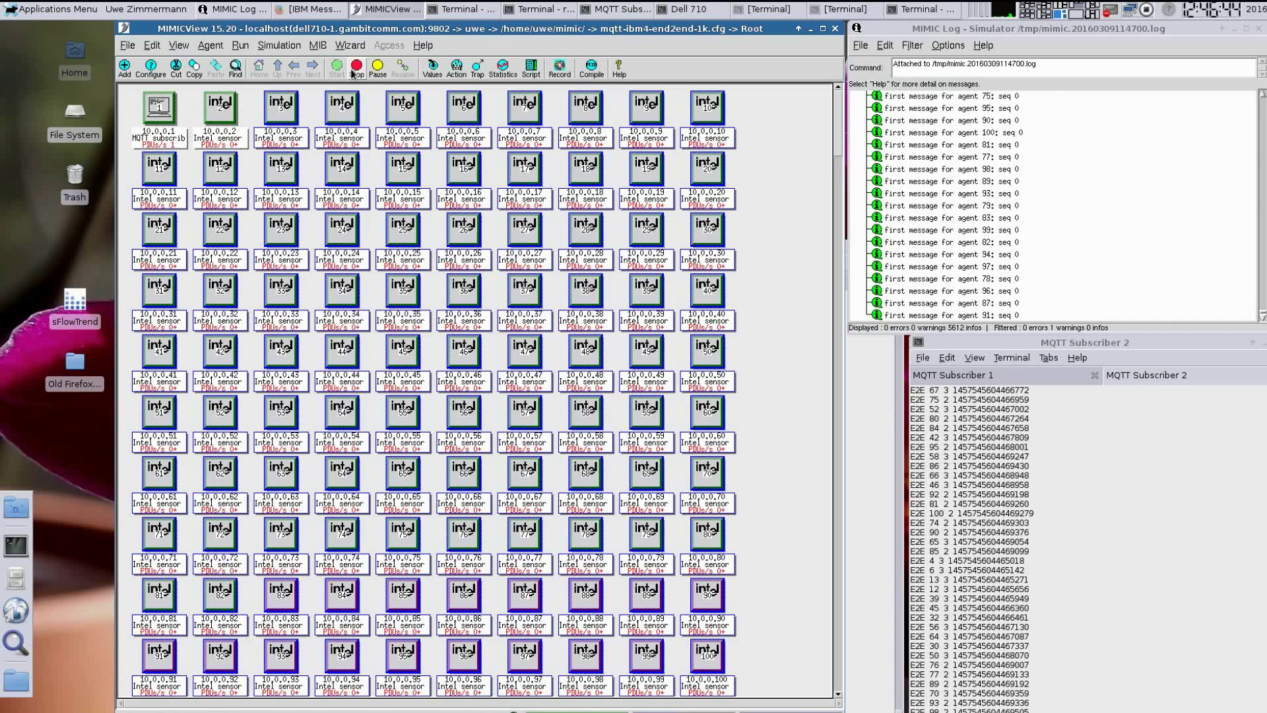
left_click(910, 204)
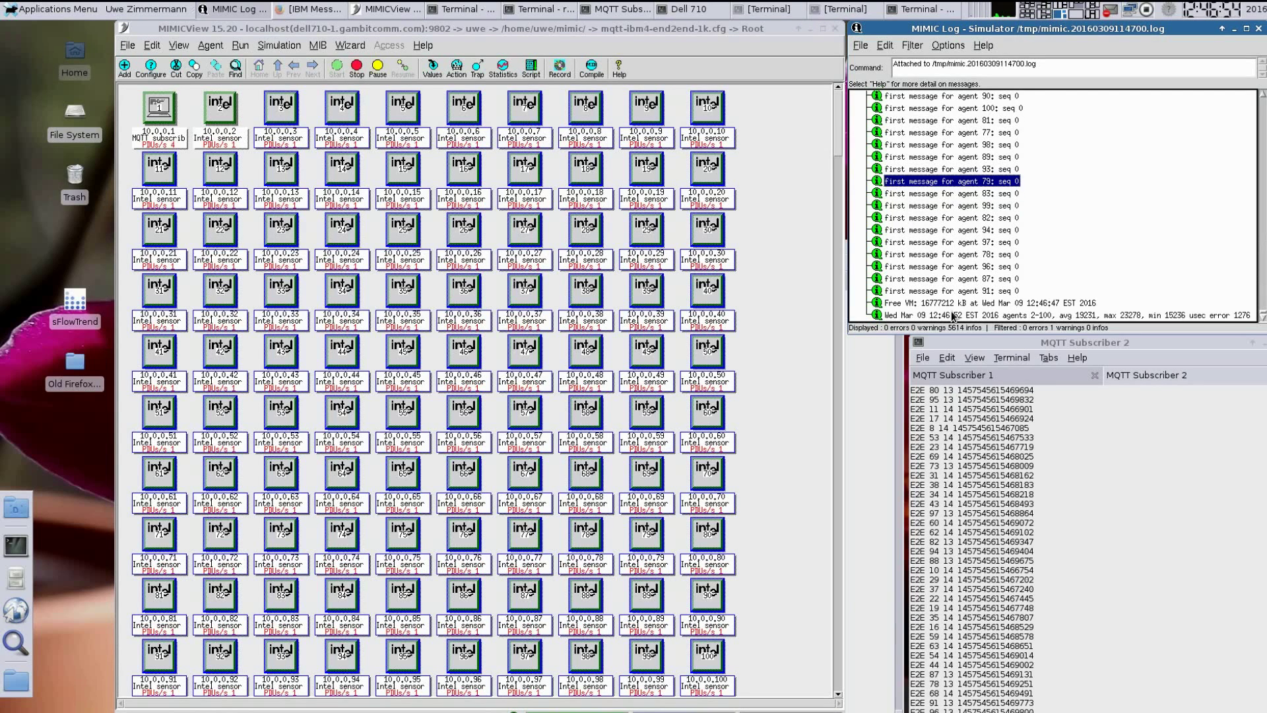
left_click(952, 315)
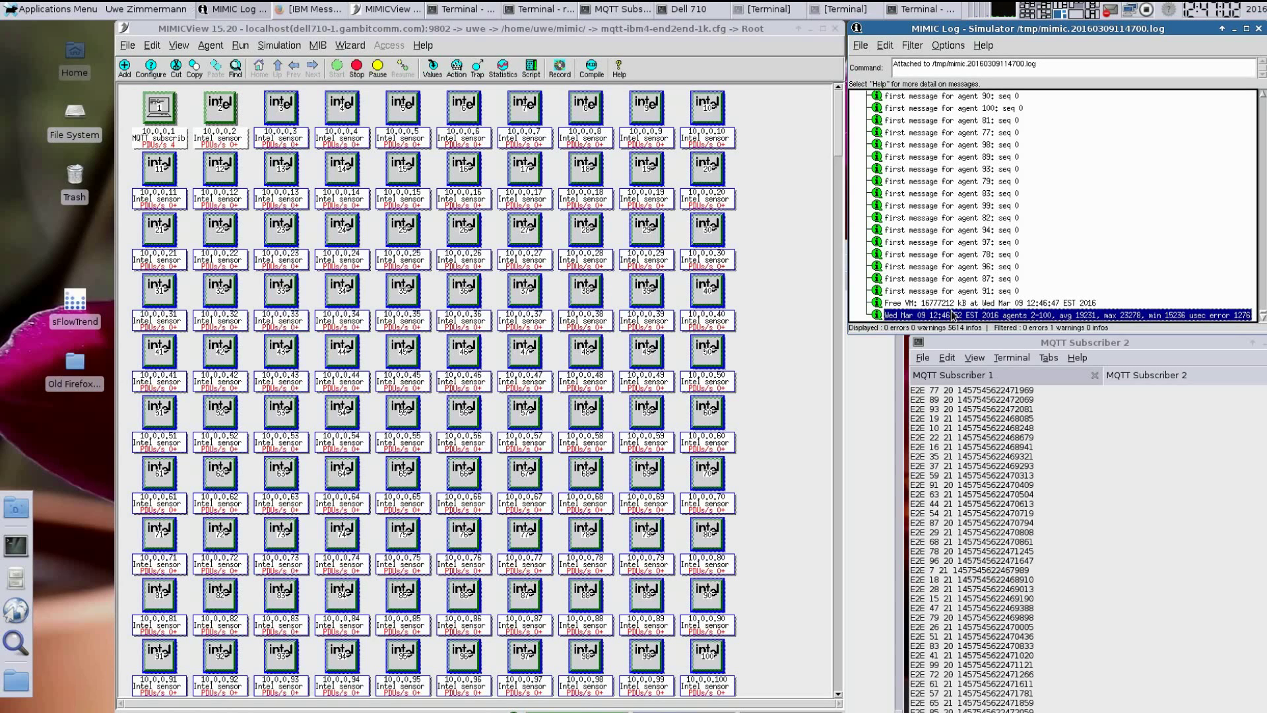
- Switch the agent grid to the compact 100Soft view
left_click(421, 75)
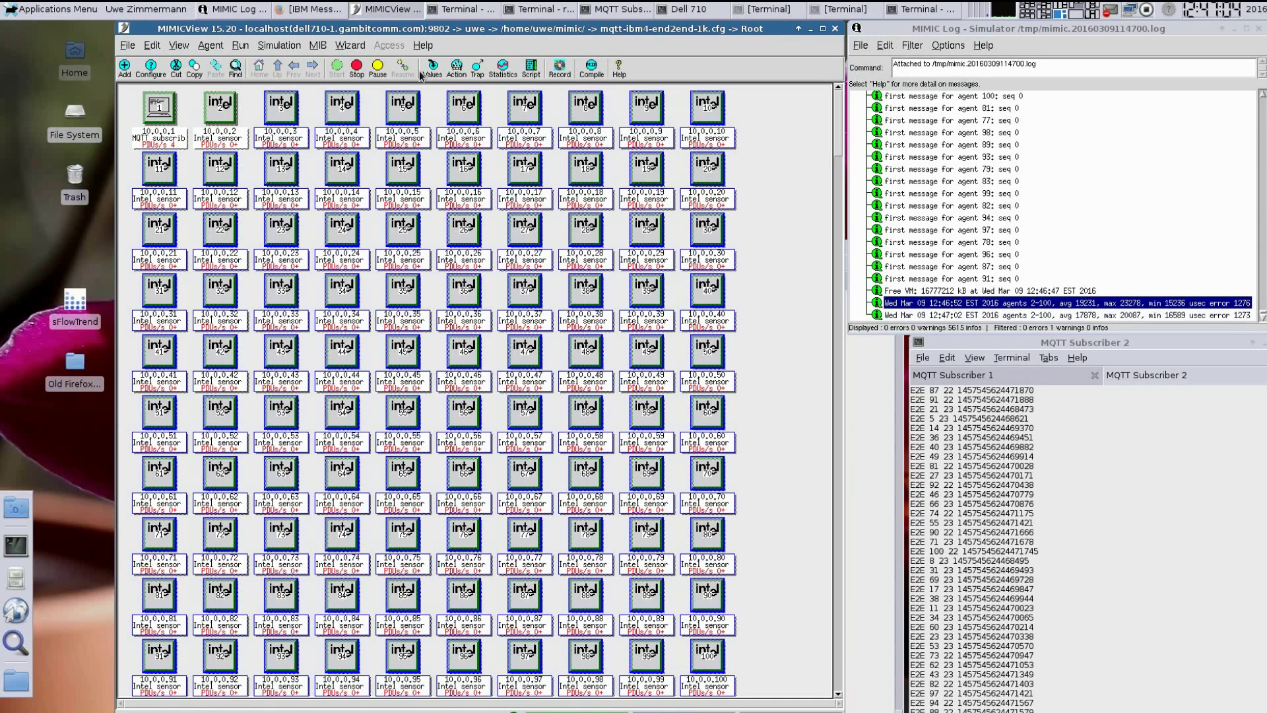
left_click(175, 46)
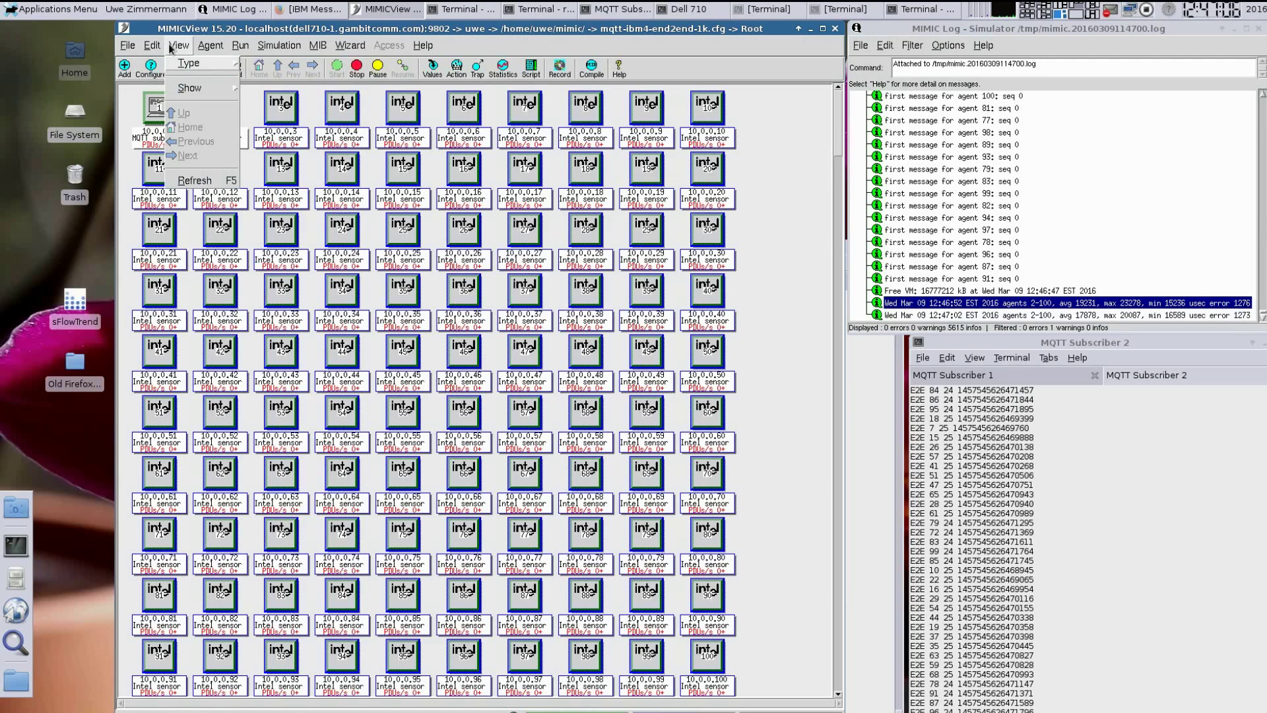
mouse_move(188, 64)
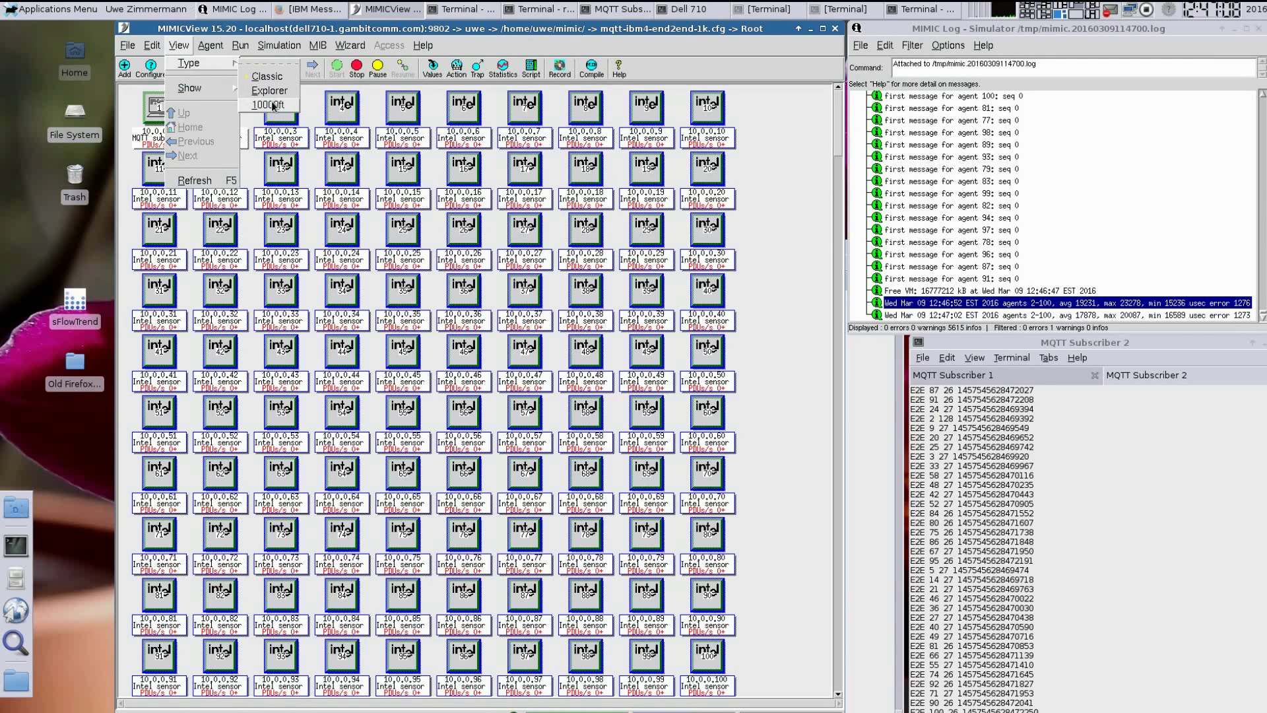
left_click(268, 104)
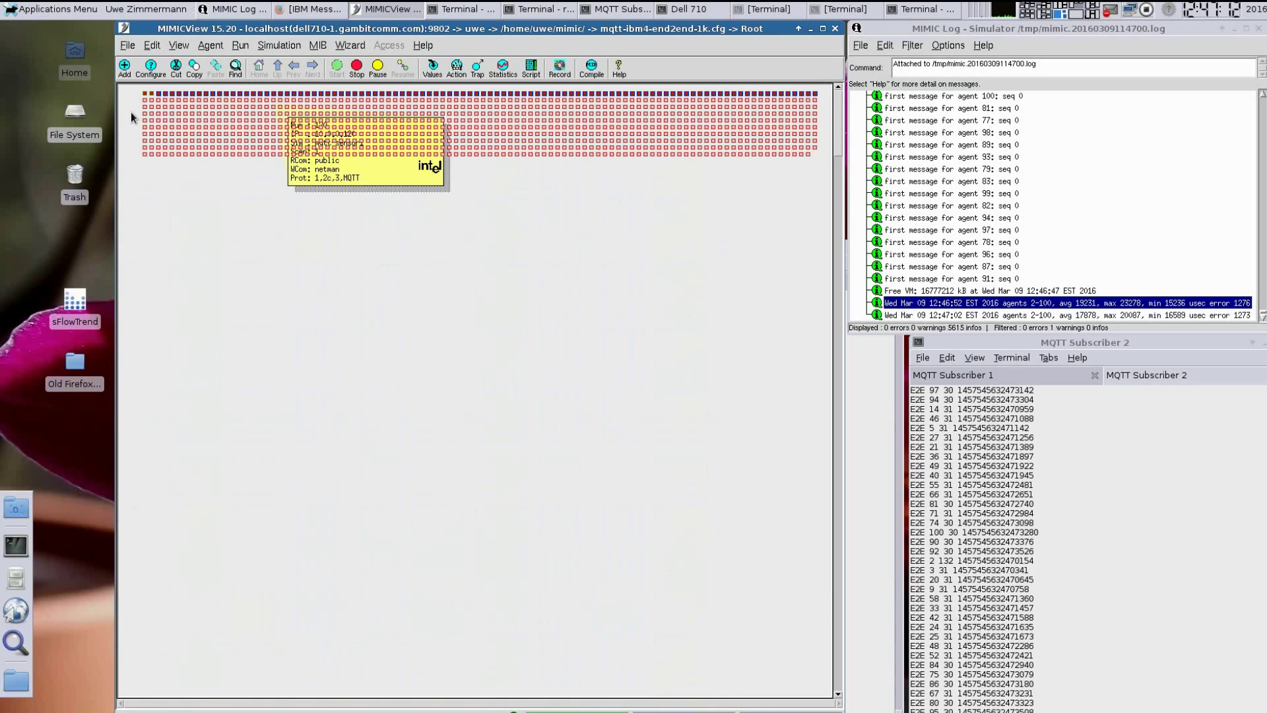
- Select all 1000 agents and start them
left_click(151, 45)
mouse_move(208, 184)
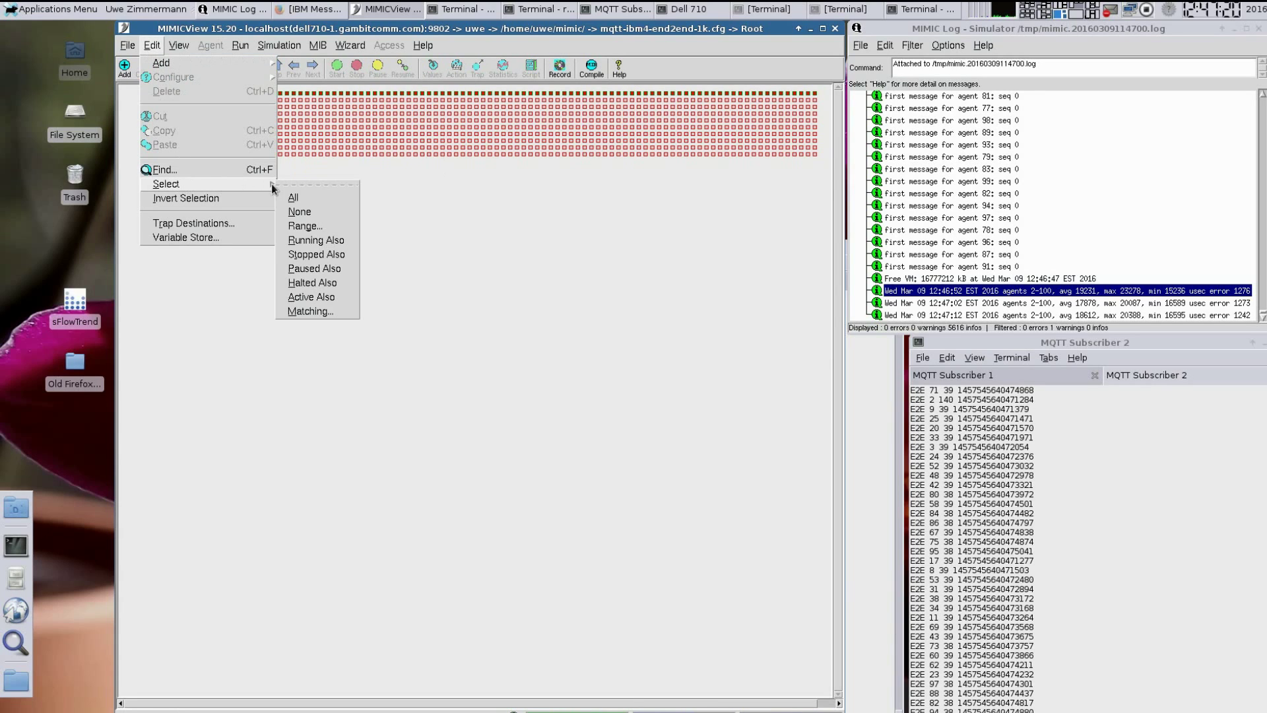
left_click(324, 253)
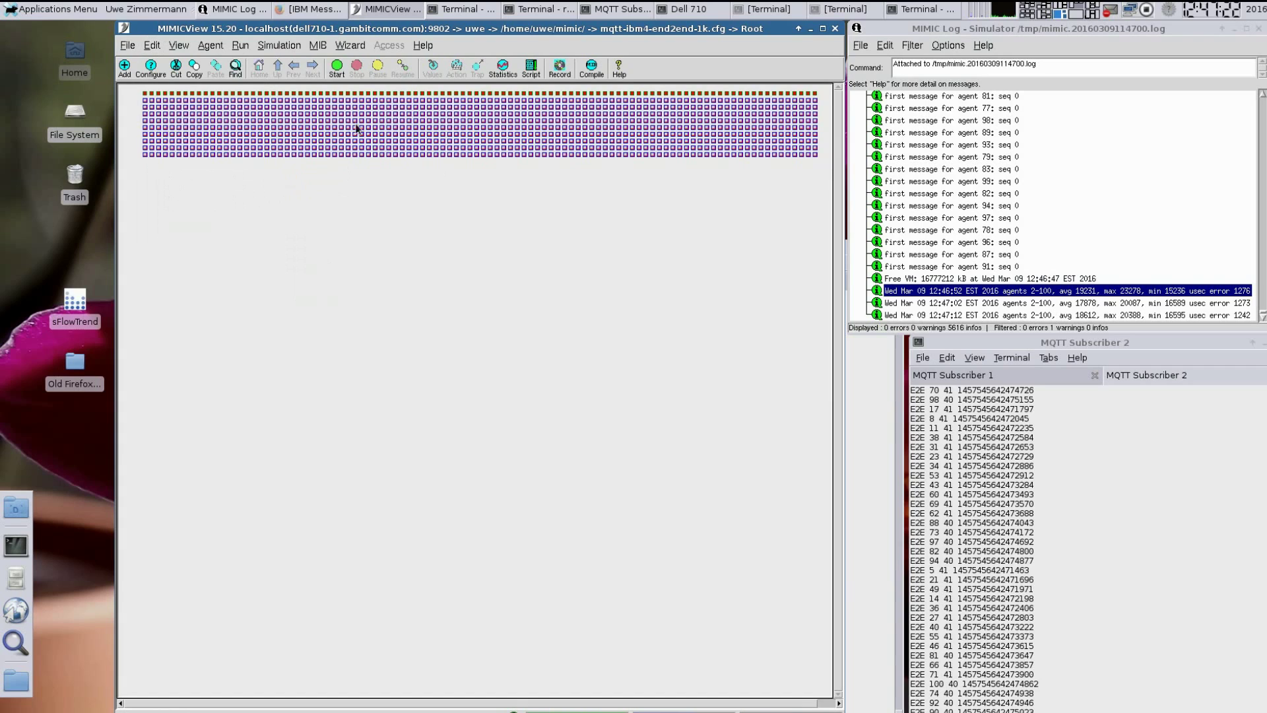
left_click(337, 65)
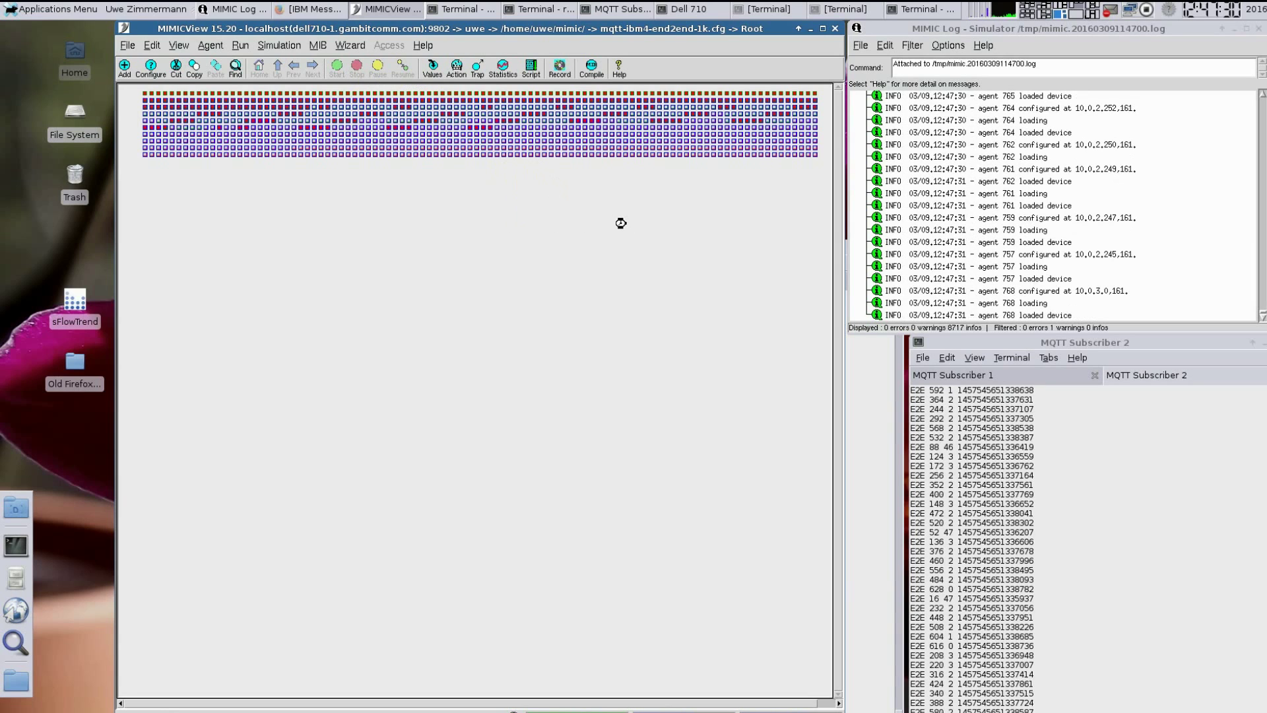
- Review the log's newest latency summary lines for agents 2–1000, including 12:47:53
left_click(927, 262)
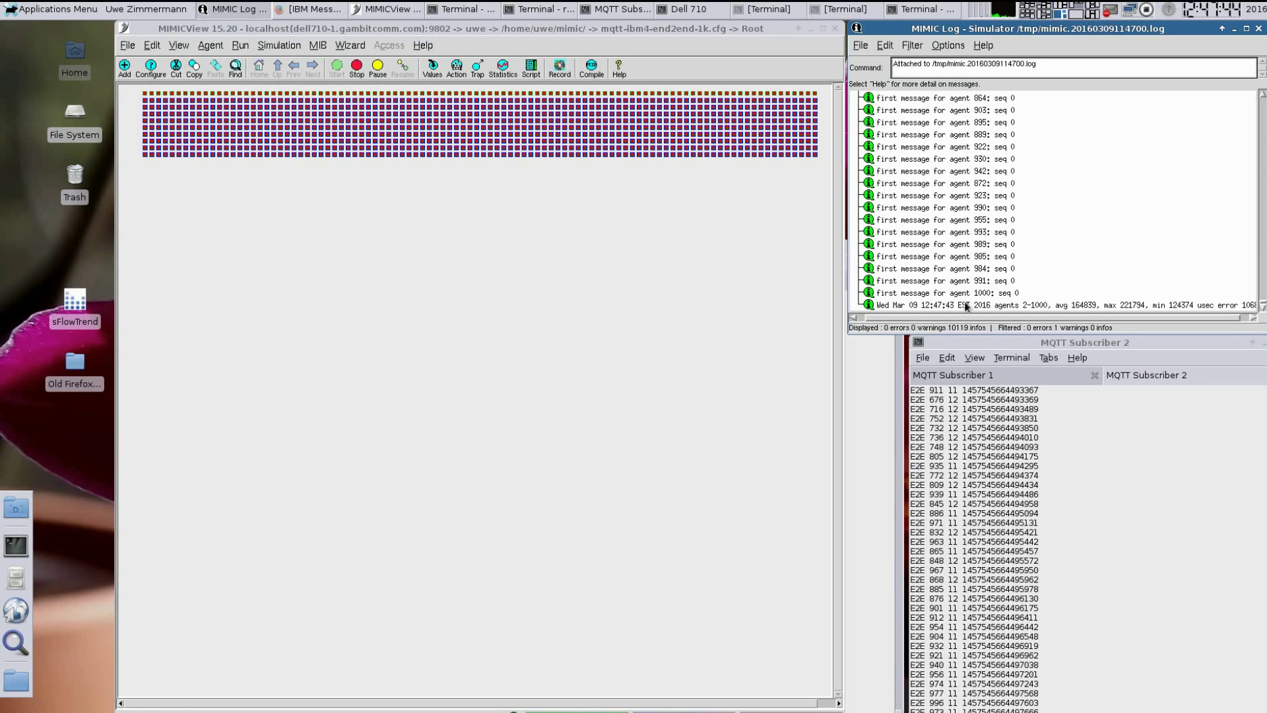
left_click(965, 305)
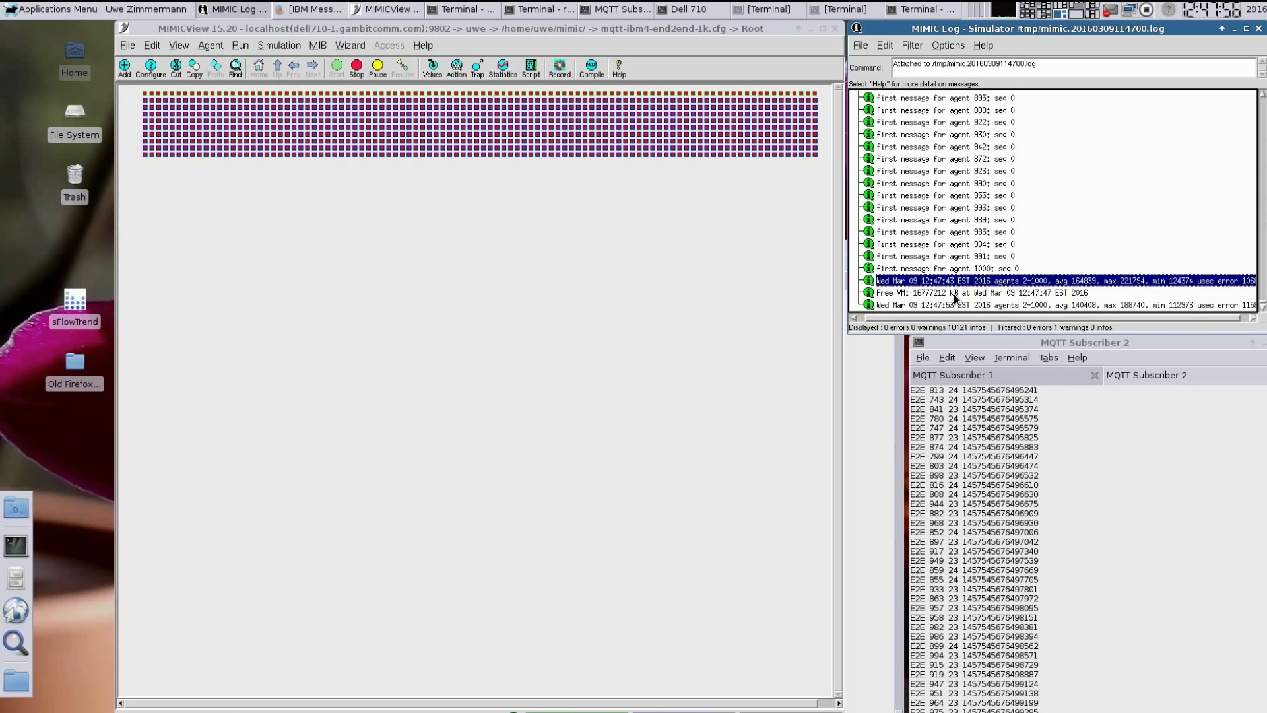
left_click(961, 305)
left_click(317, 29)
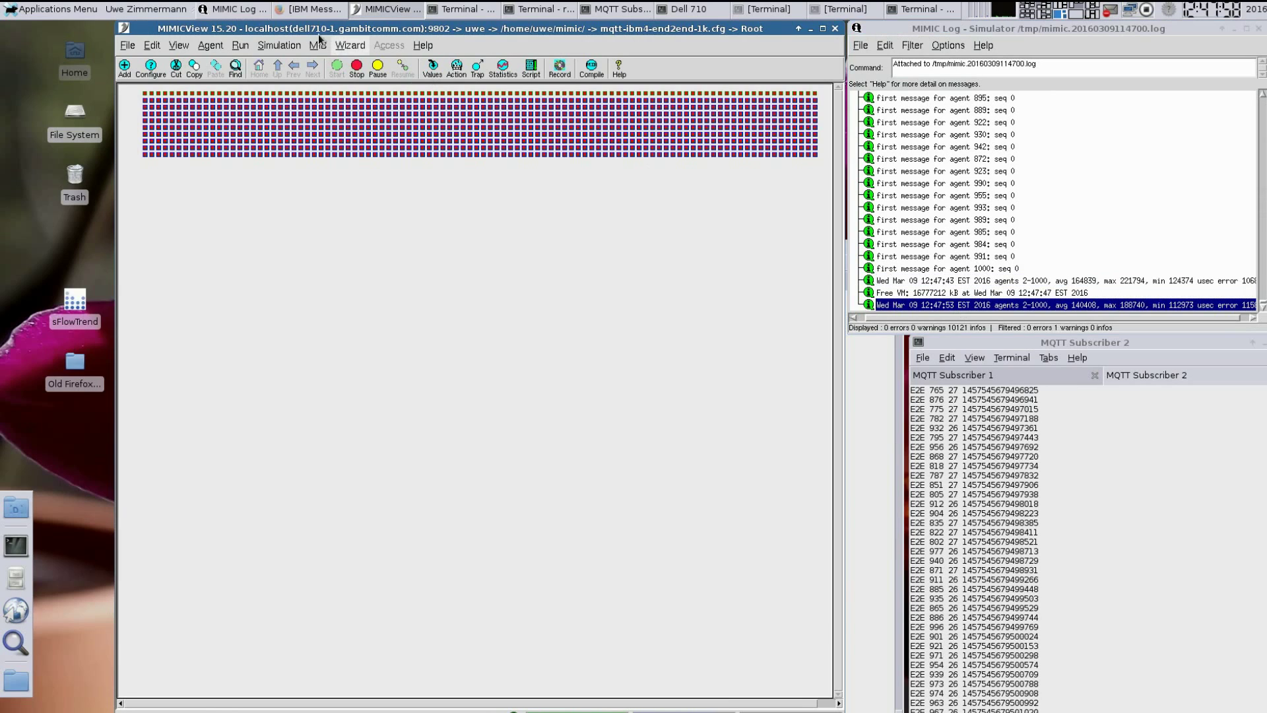
- Switch to the Firefox MessageSight dashboard reporting 1.0K connections and 3.0K messages per second
left_click(316, 8)
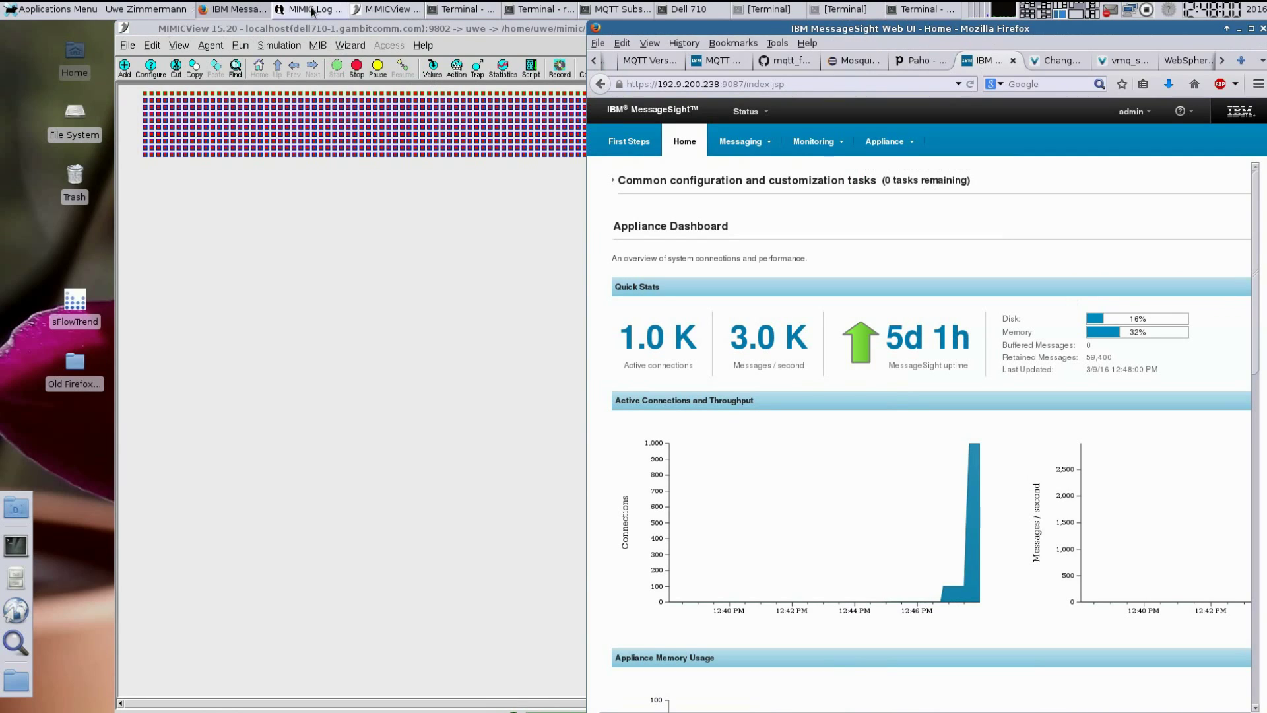